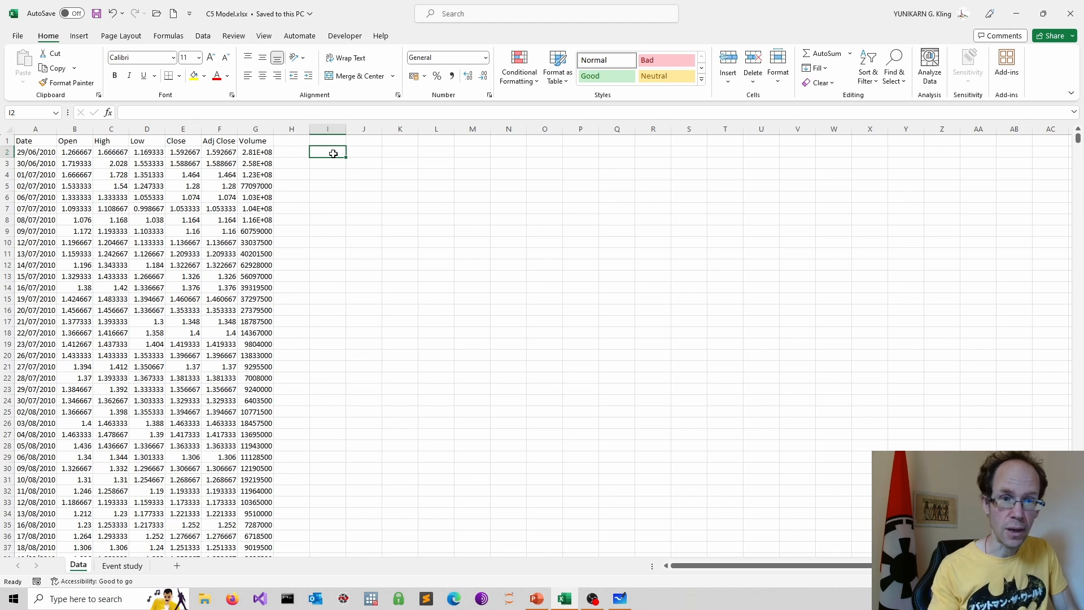
Open the Event study sheet and examine the estimation window's start date and length, along with the legend marking parameter cells.
left_click(122, 567)
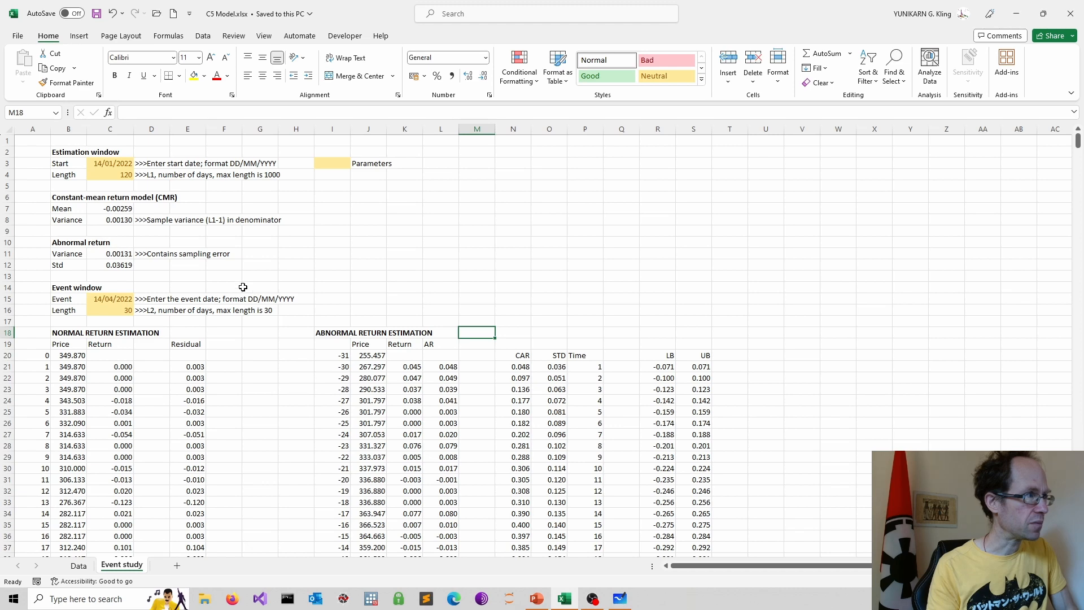
scroll(235, 291, "down", 4)
scroll(235, 292, "up", 4)
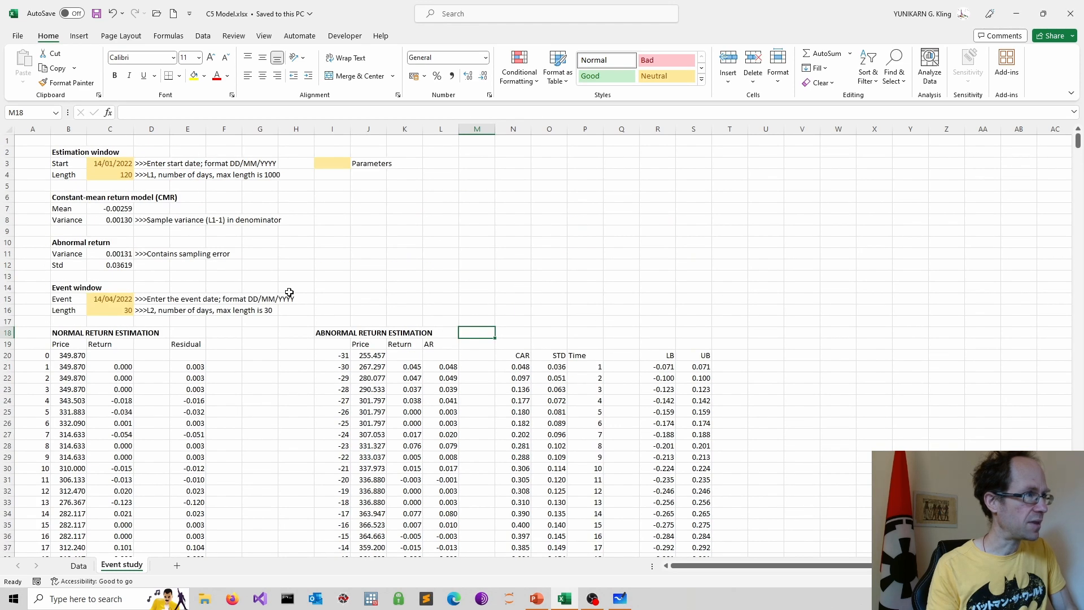
left_click(349, 264)
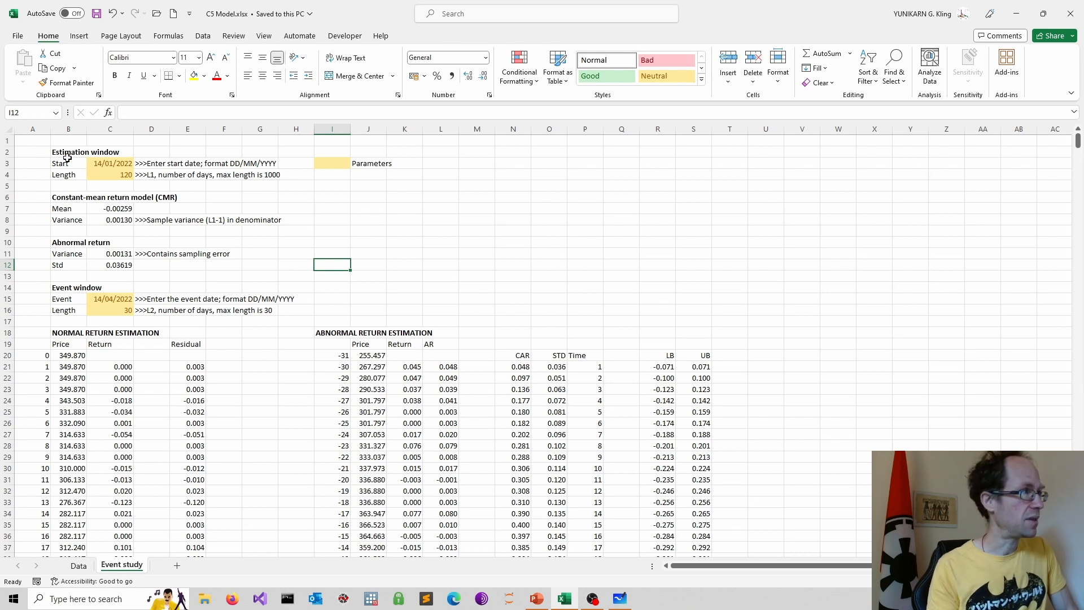
left_click_drag(64, 153, 236, 176)
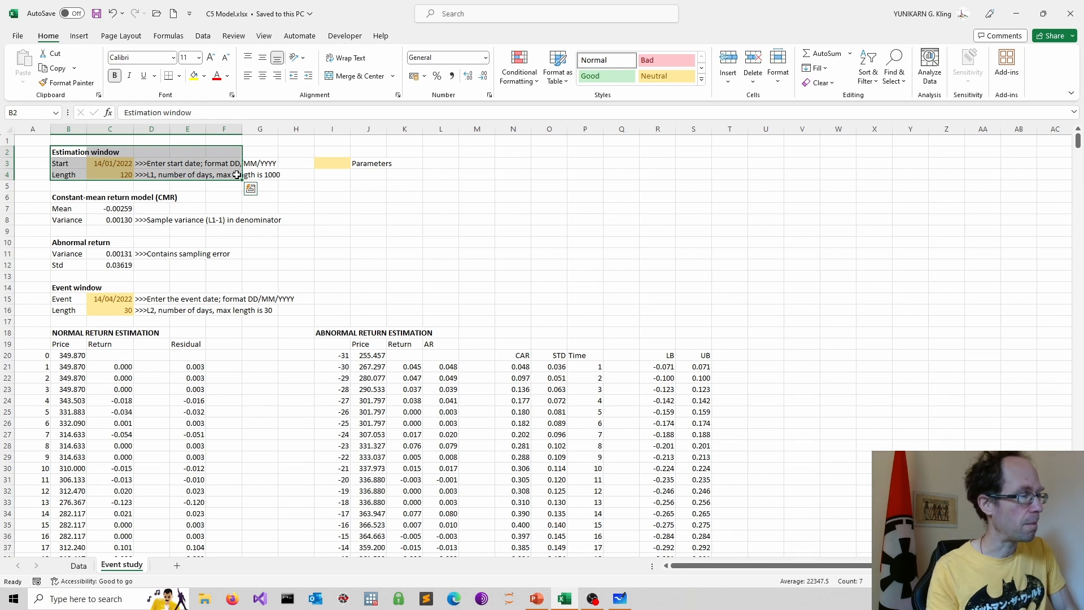
left_click_drag(91, 164, 96, 181)
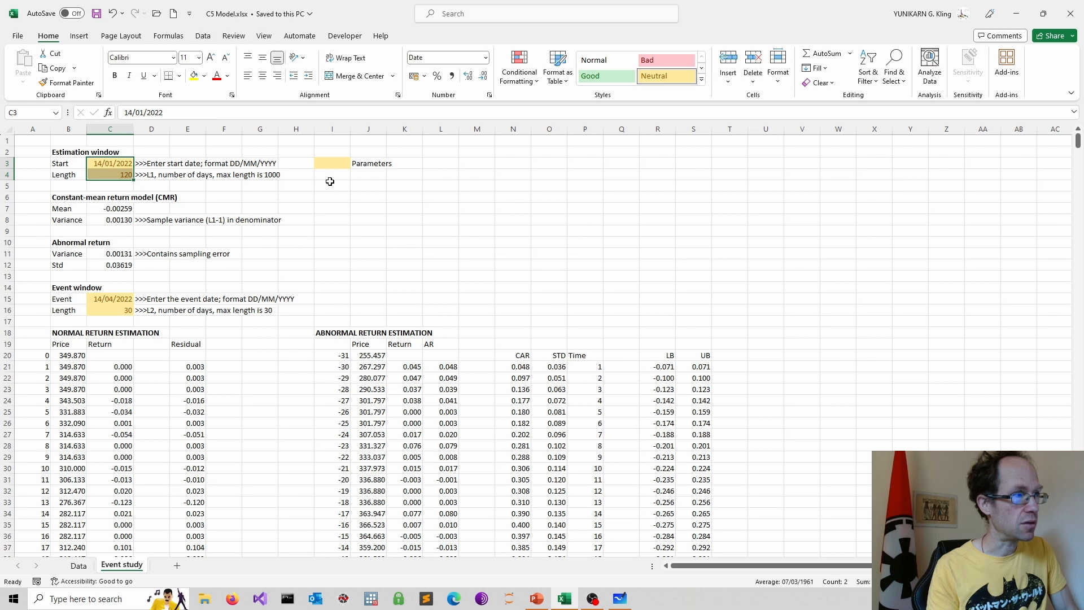
left_click_drag(327, 164, 370, 162)
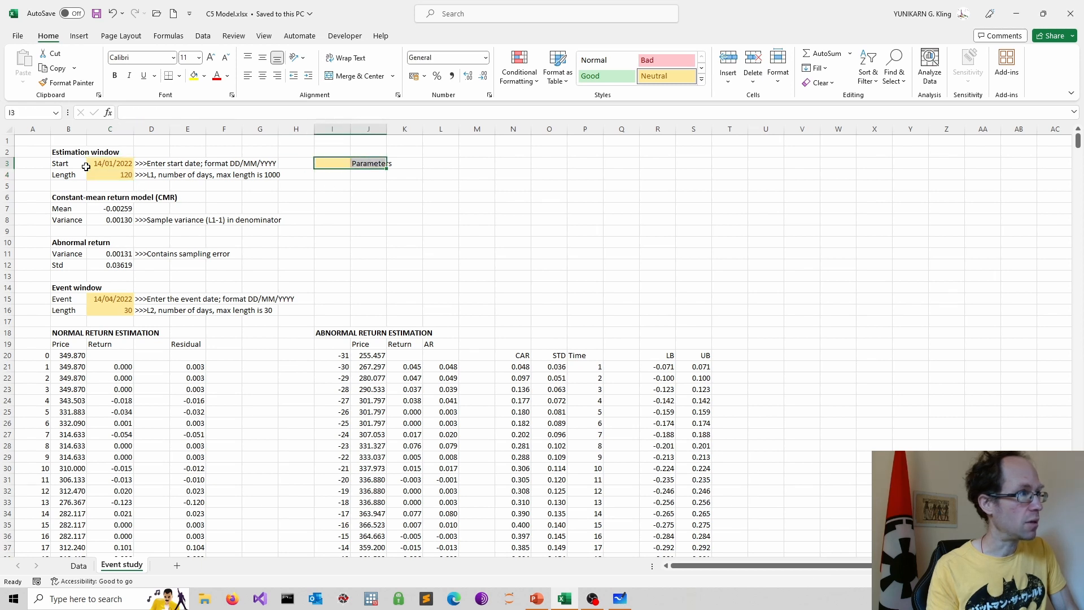
left_click(171, 278)
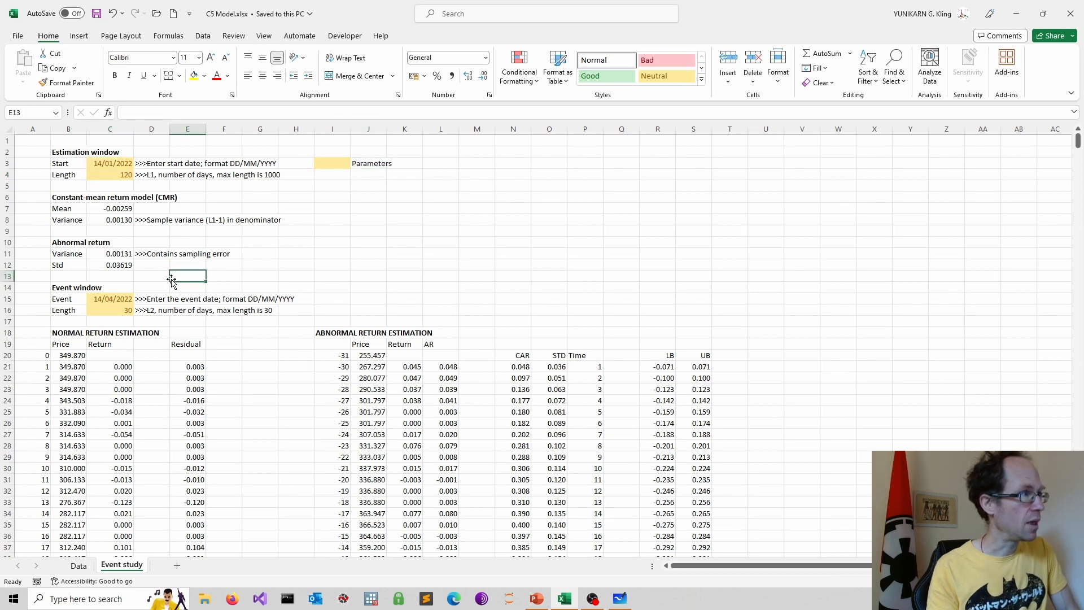
left_click(104, 163)
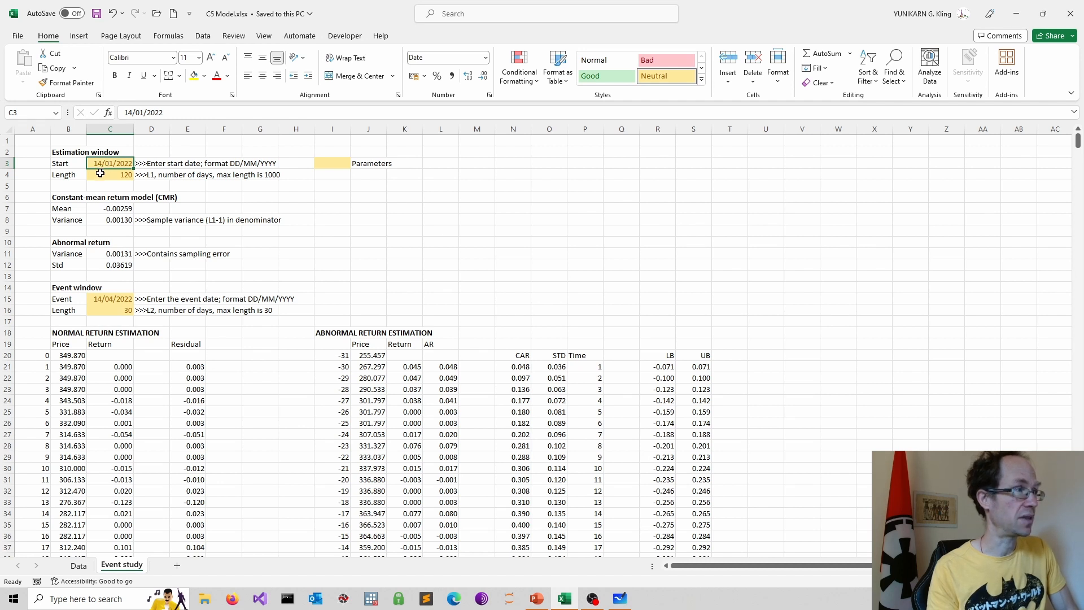
left_click(97, 175)
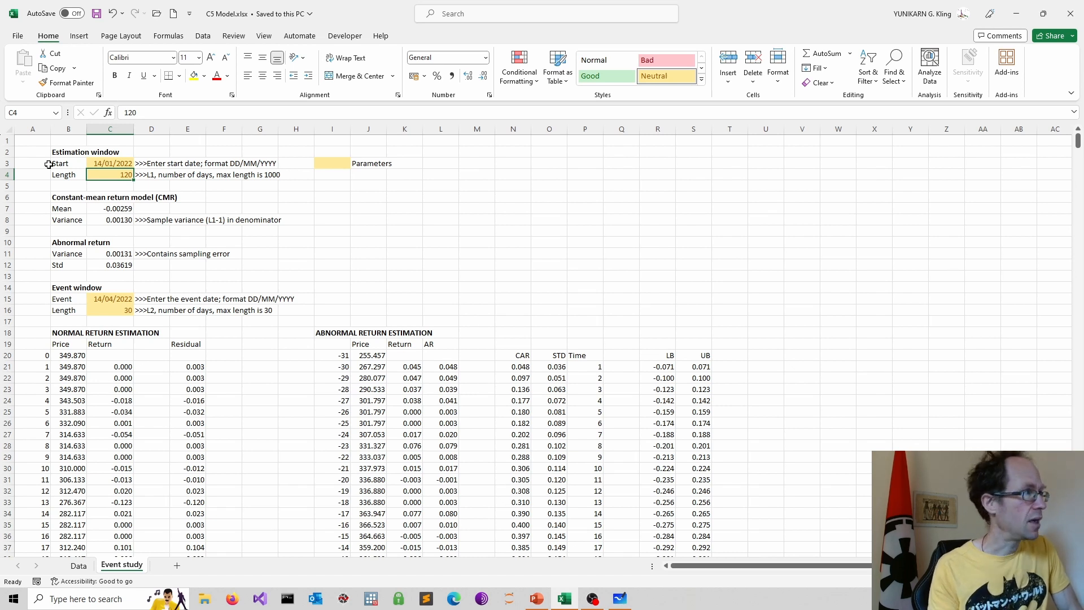
left_click(110, 162)
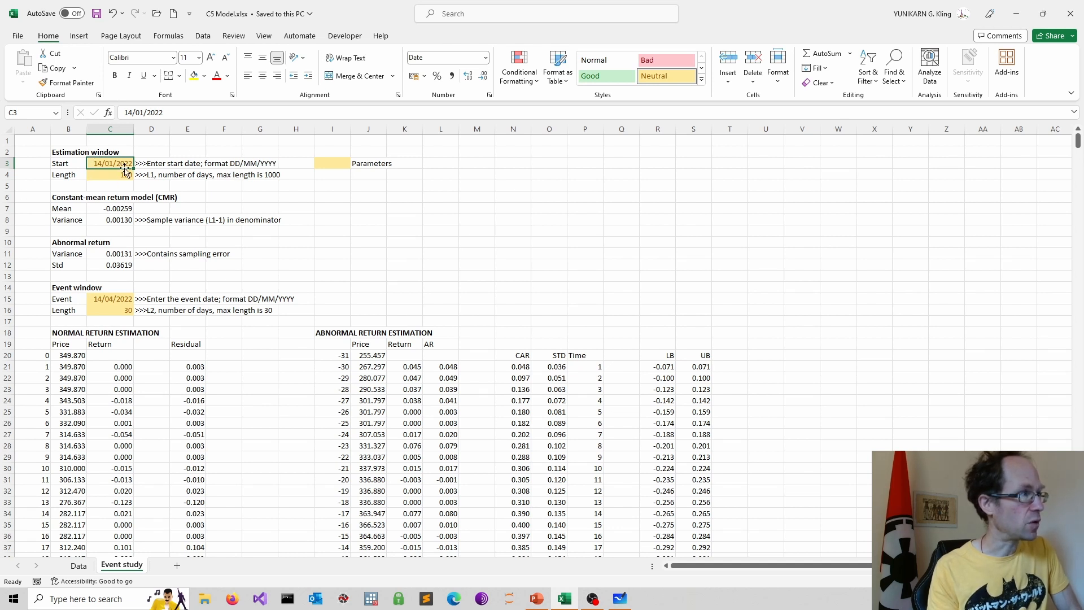
left_click(151, 208)
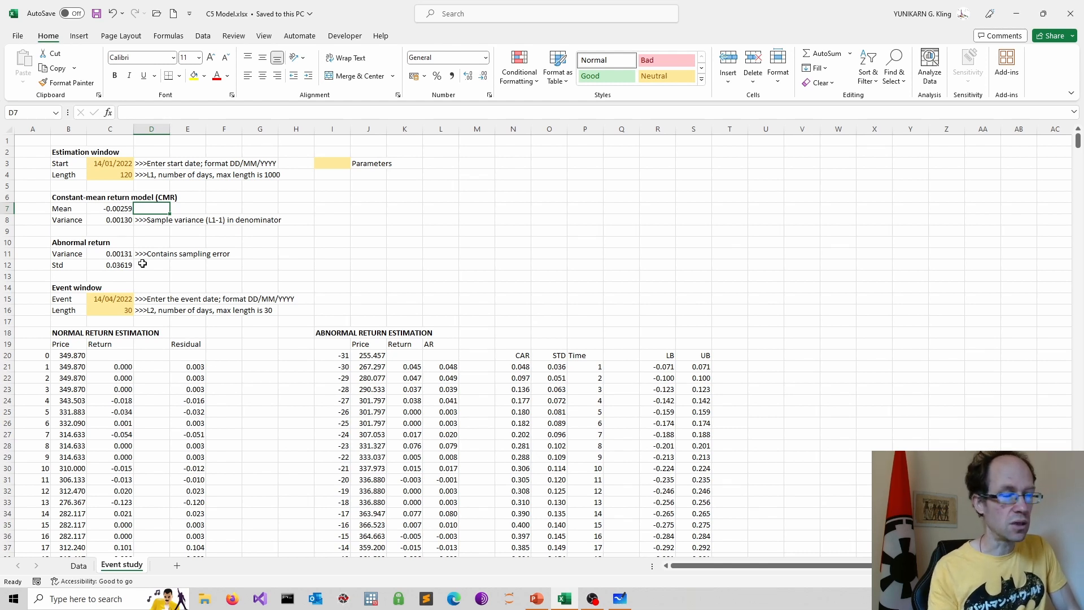
Examine the event window's date and length parameters and the first relative-day cell of the abnormal return table.
scroll(142, 264, "down", 2)
left_click(152, 211)
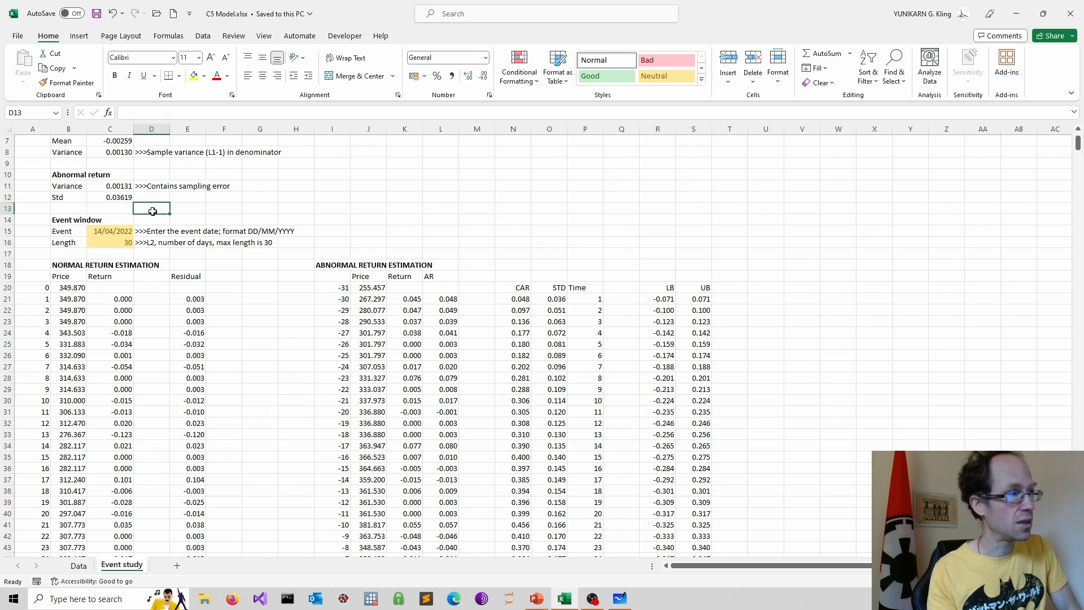
left_click(112, 233)
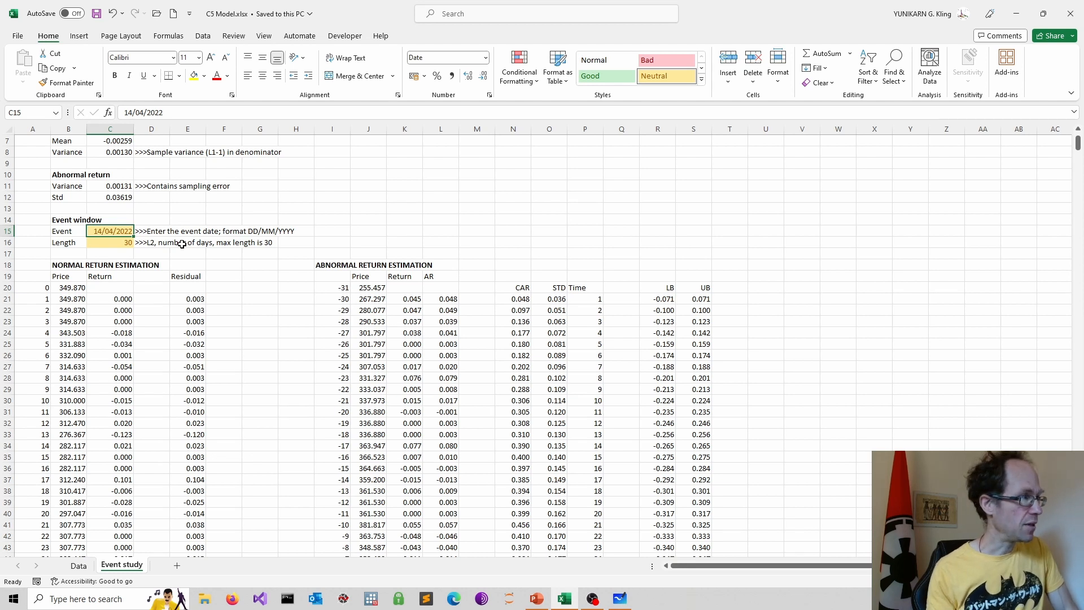
scroll(172, 244, "up", 2)
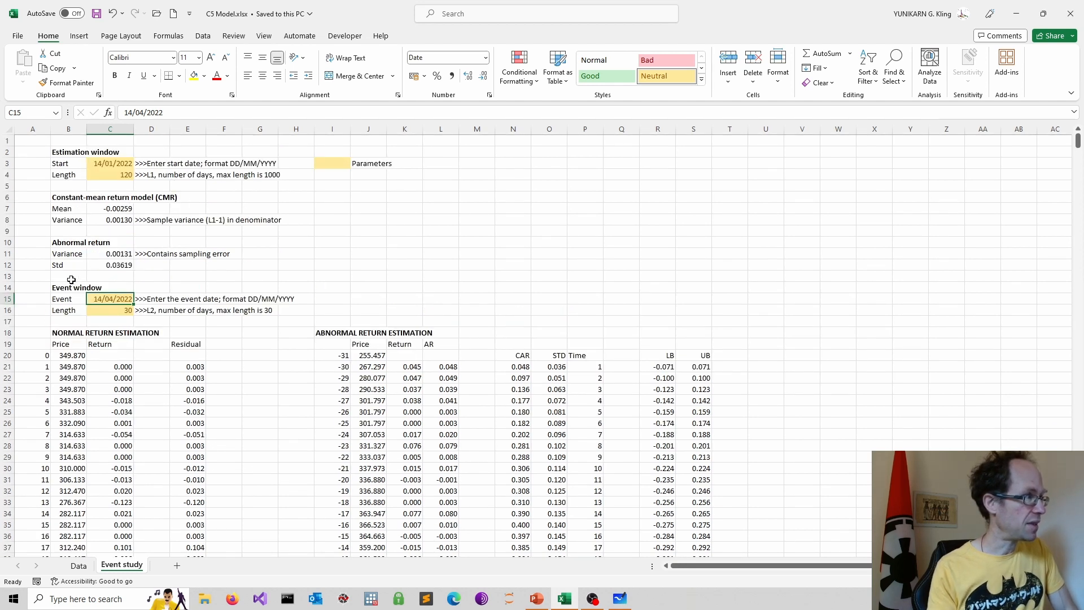
left_click(164, 299)
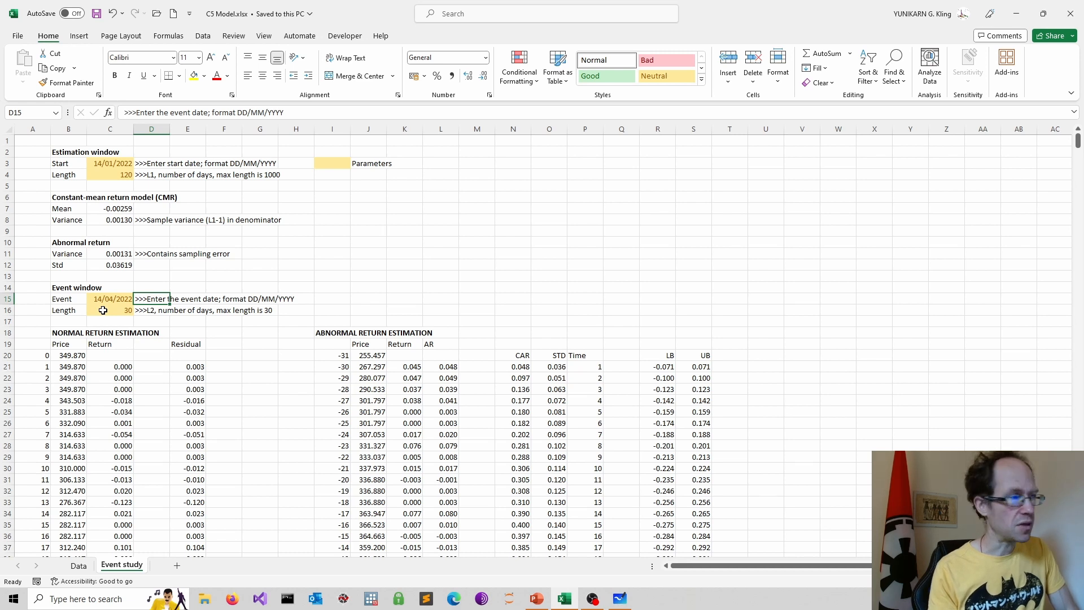
left_click(103, 310)
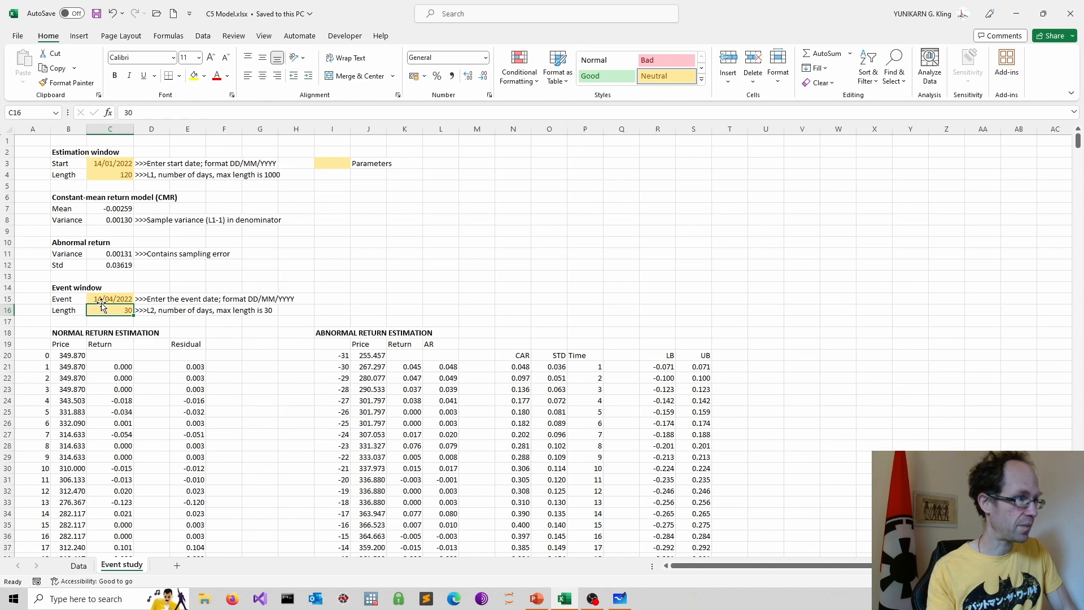
scroll(103, 305, "down", 3)
left_click(340, 254)
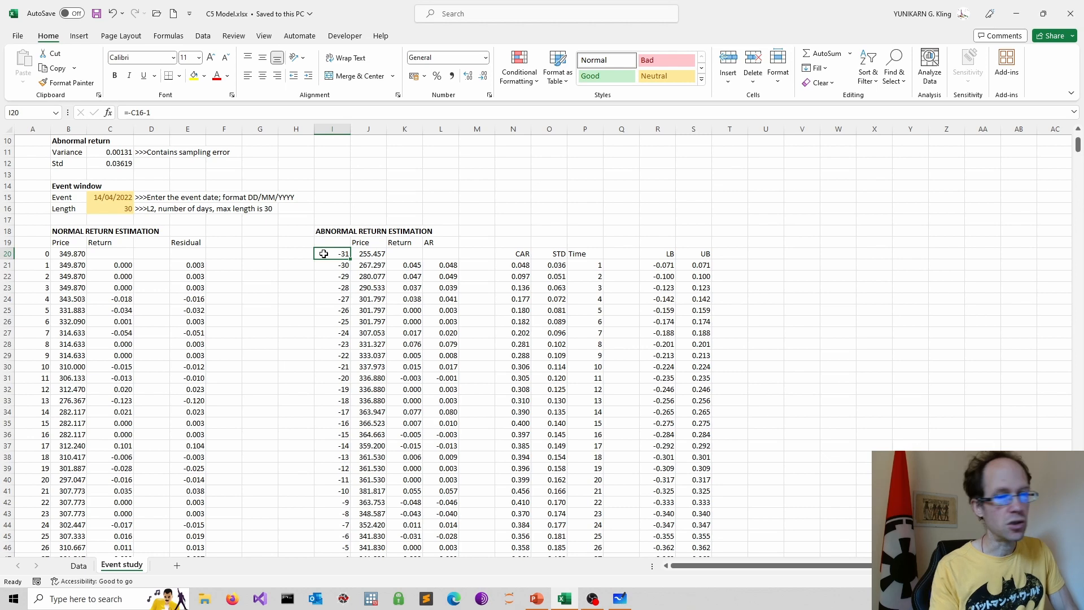
left_click(260, 321)
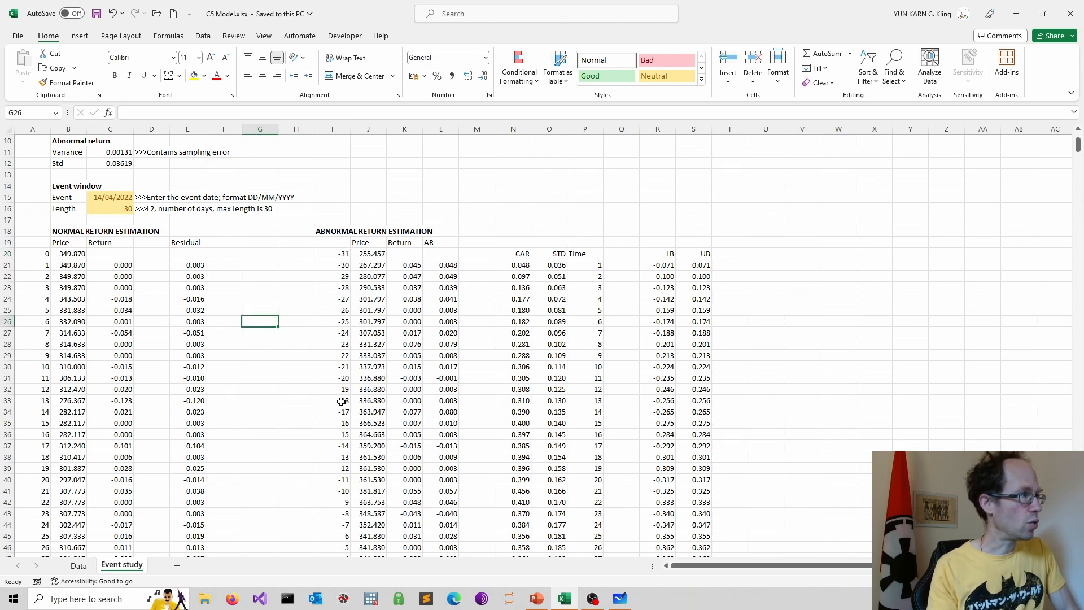
Review the parameter cells of the estimation and event windows together with the constant-mean return model block.
scroll(224, 434, "up", 3)
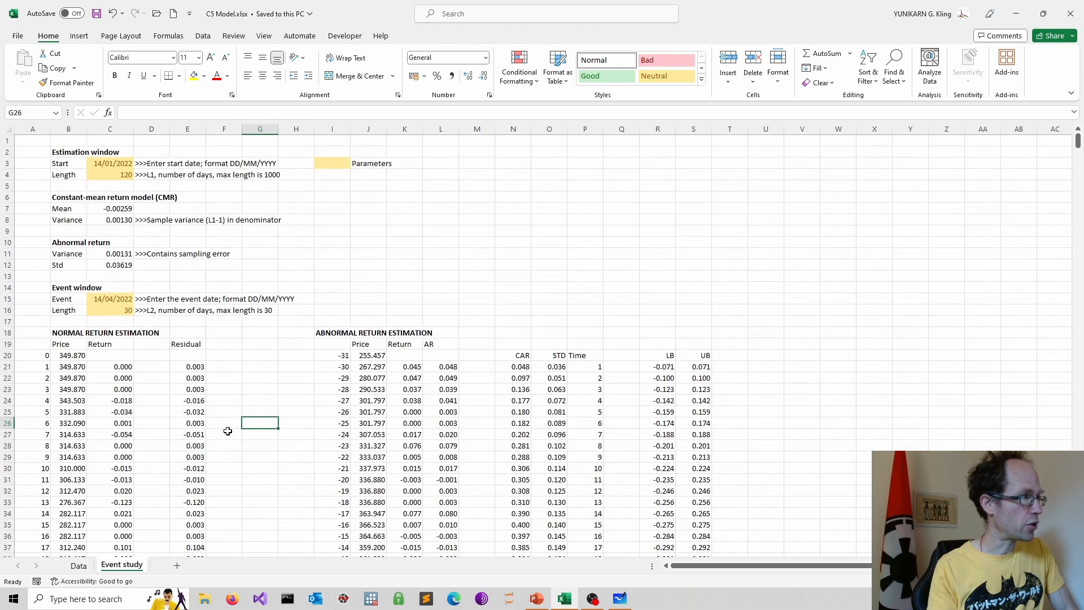
left_click_drag(106, 164, 106, 175)
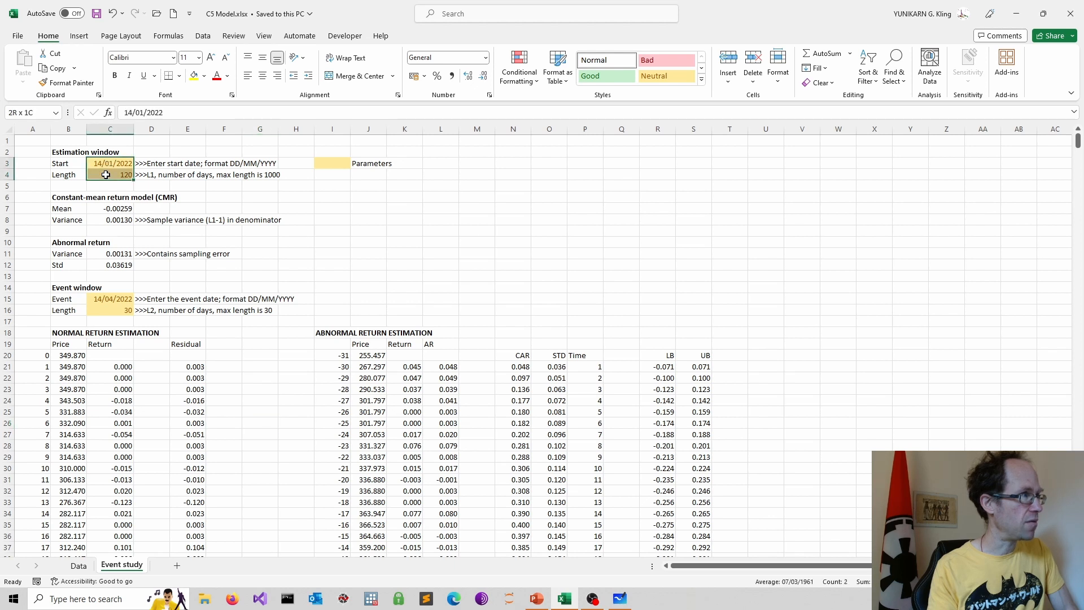
left_click_drag(108, 299, 111, 319)
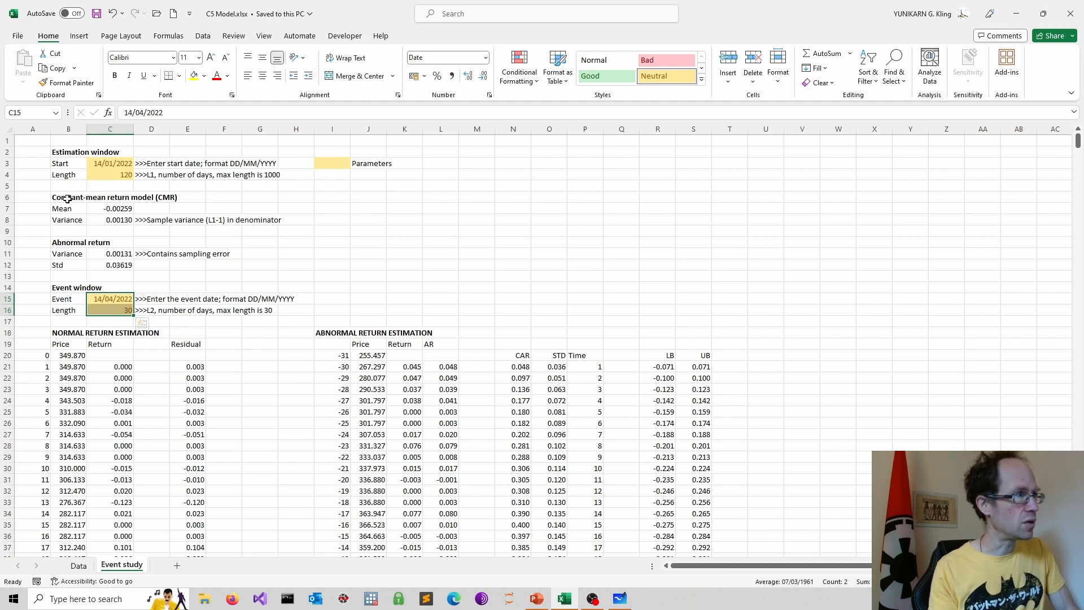
left_click_drag(67, 197, 279, 221)
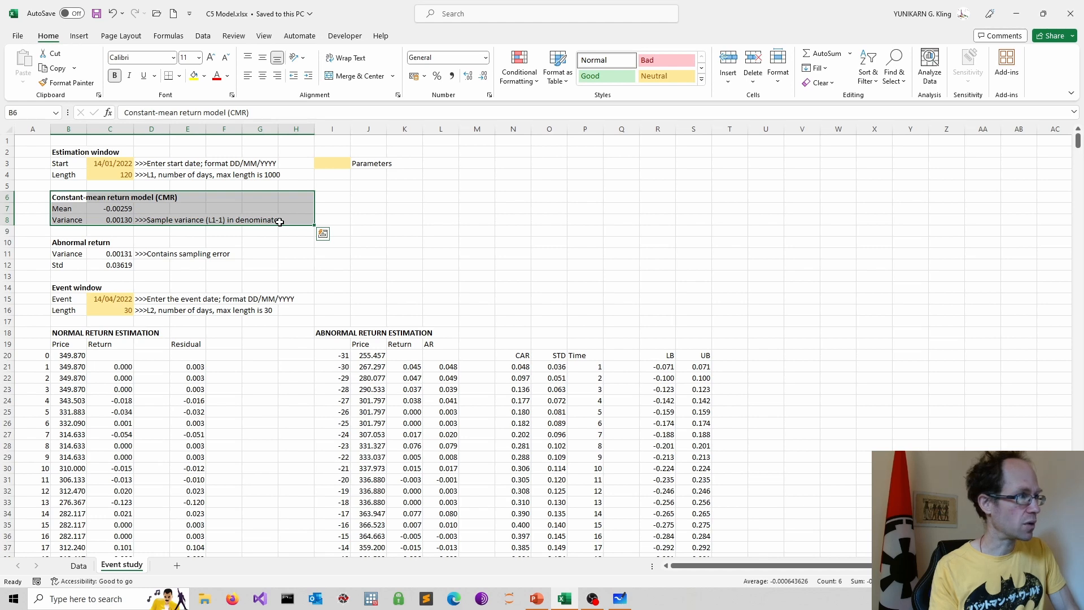
scroll(260, 226, "down", 1)
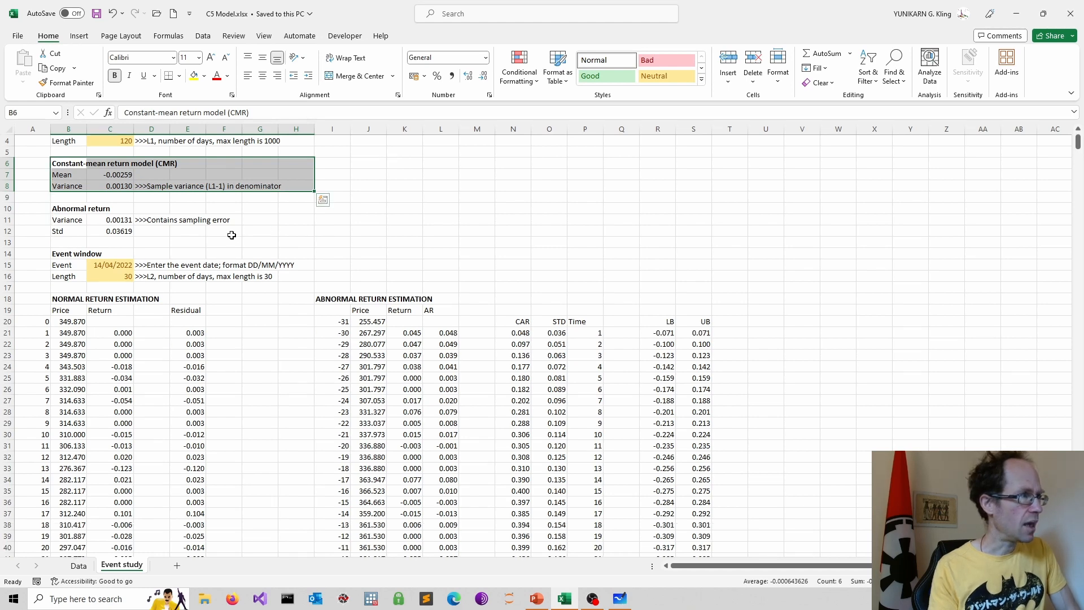
left_click(226, 232)
scroll(165, 229, "up", 1)
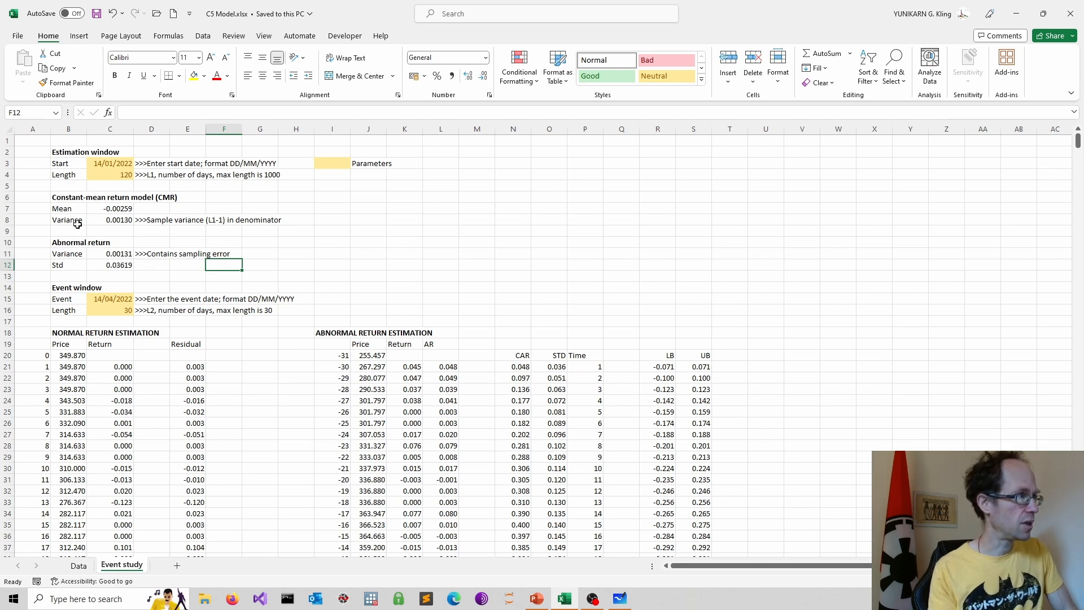
Inspect the constant-mean return model's mean formula and the range of returns it averages, leaving it unedited.
left_click(115, 210)
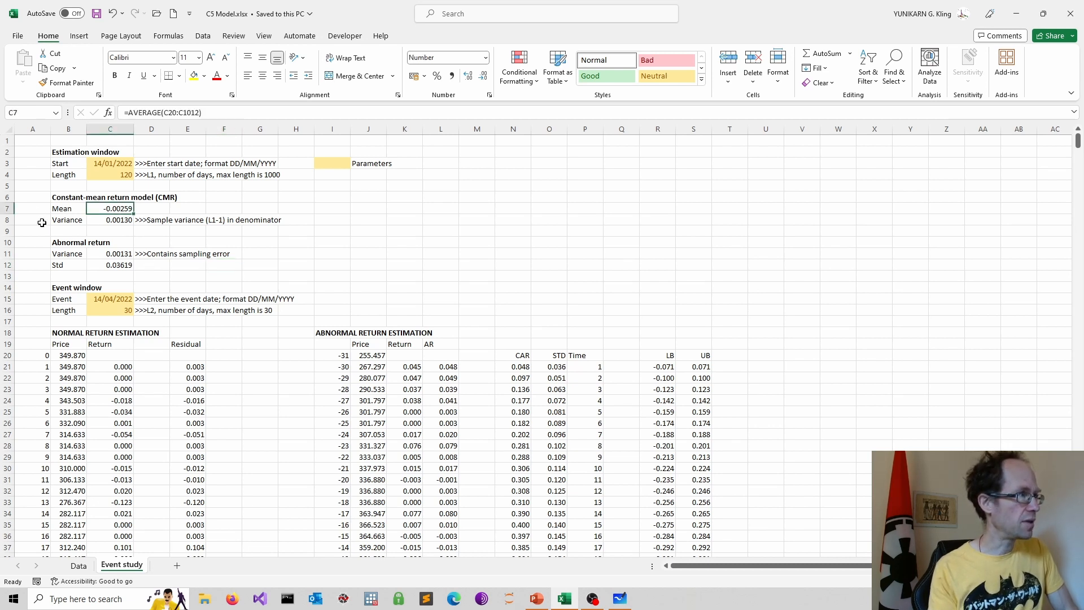
left_click(234, 112)
scroll(221, 277, "down", 2)
scroll(221, 277, "down", 9)
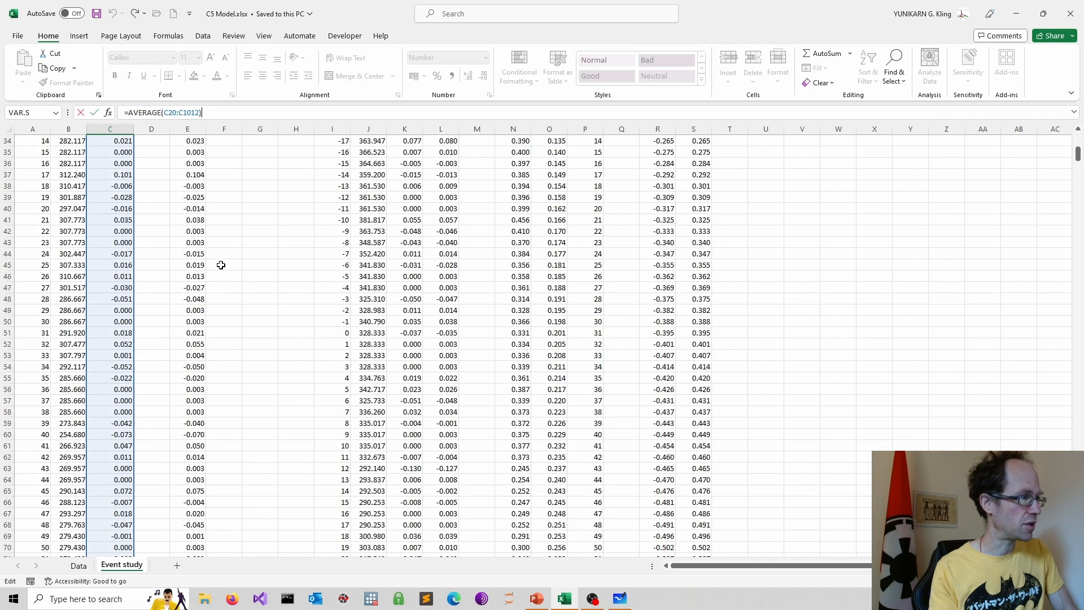
scroll(219, 271, "up", 11)
left_click(221, 276)
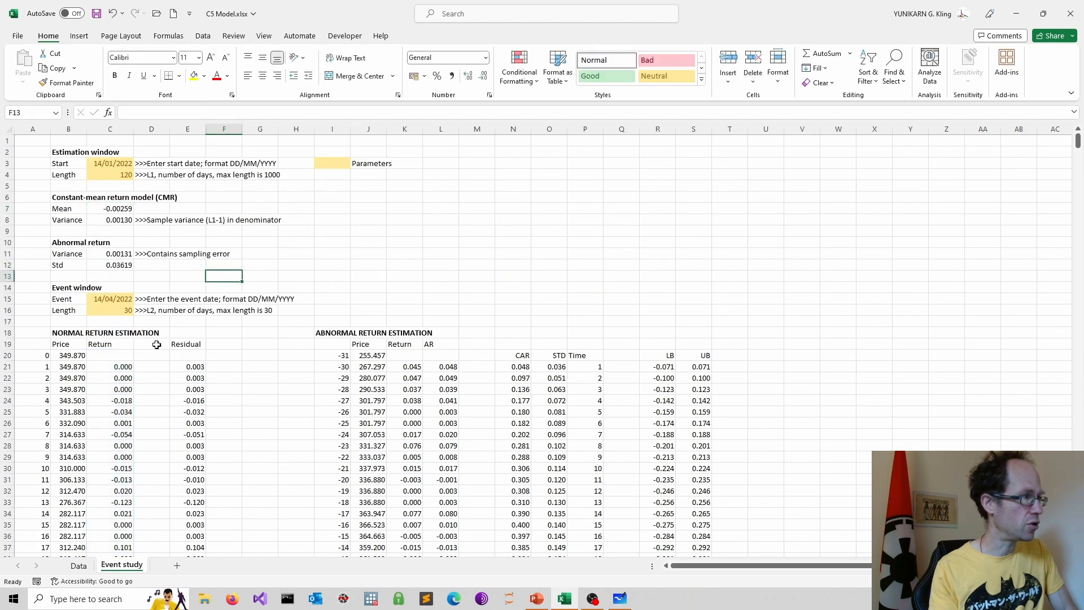
Inspect the constant-mean return model's variance formula, and set the estimation window length to 180 days.
left_click(121, 220)
left_click(211, 113)
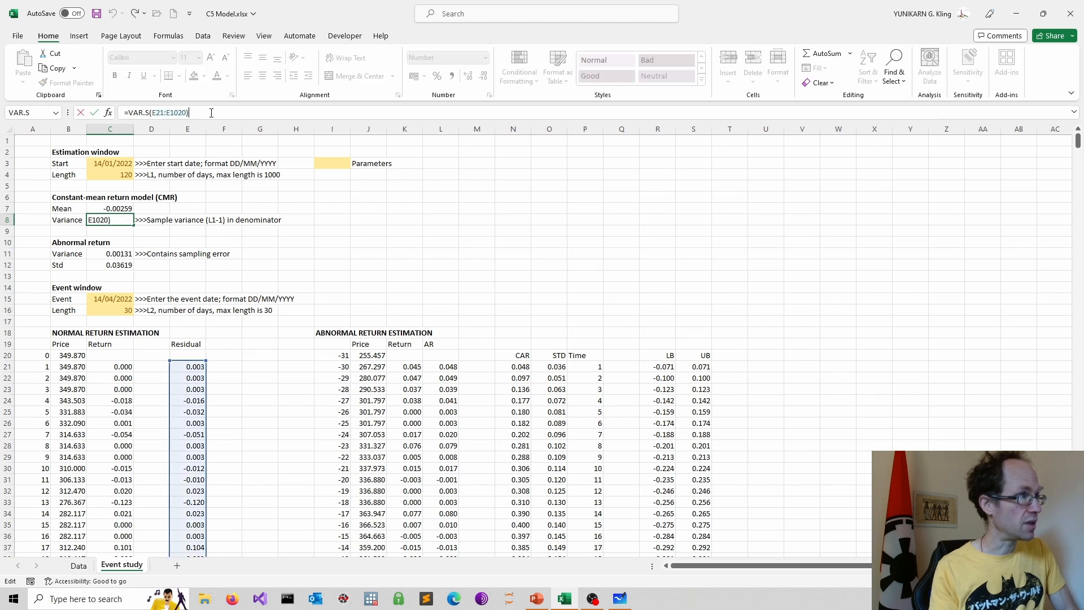
left_click(365, 244)
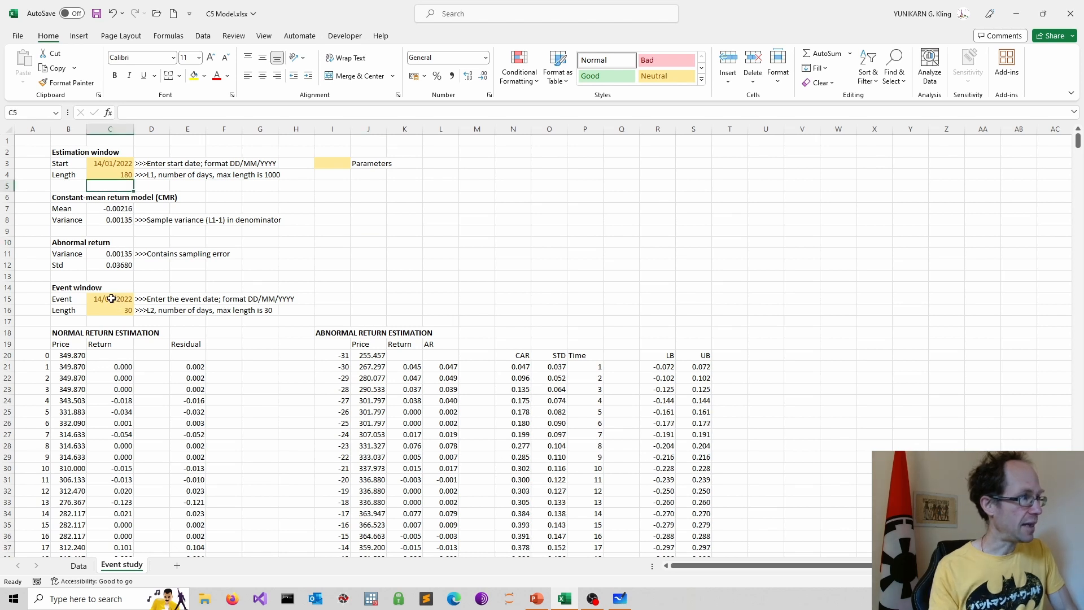
Check the event date cell and inspect the first abnormal return (AR) formula in the abnormal return estimation table.
left_click(111, 299)
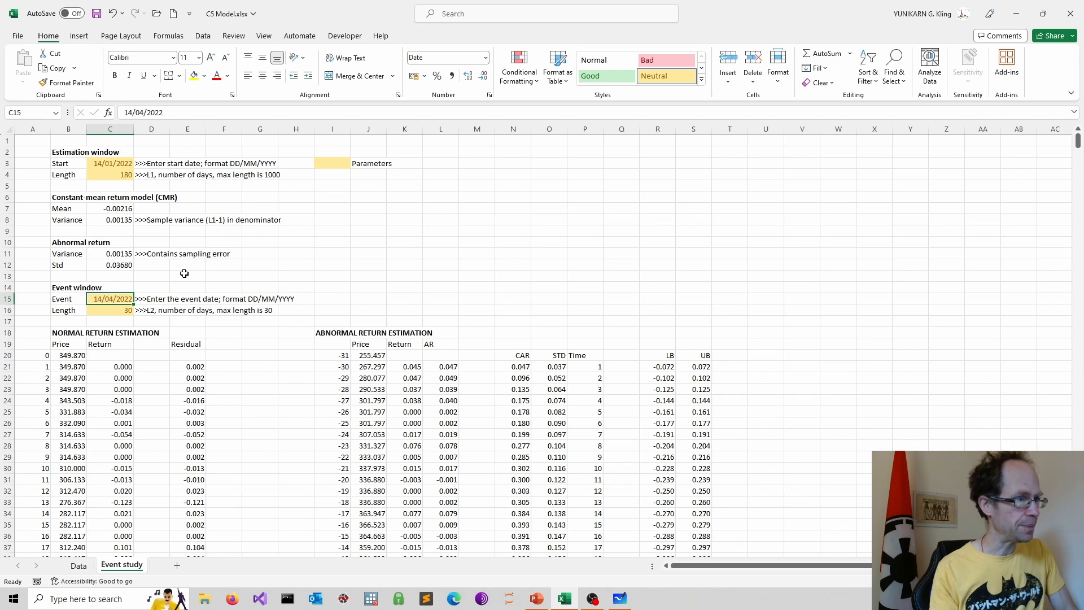
scroll(184, 273, "down", 3)
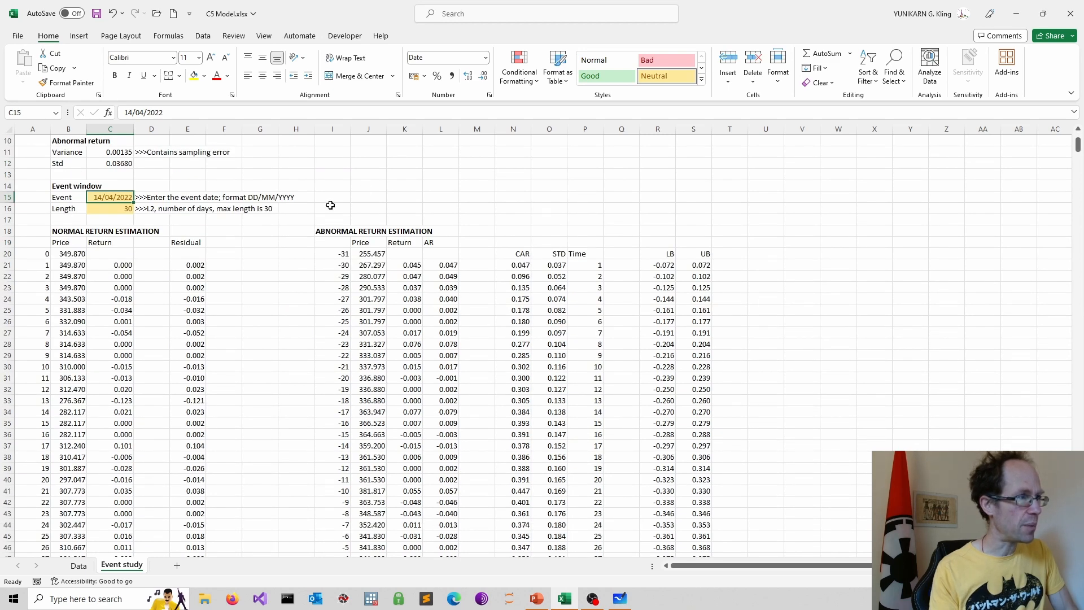
scroll(336, 254, "down", 2)
scroll(446, 240, "up", 1)
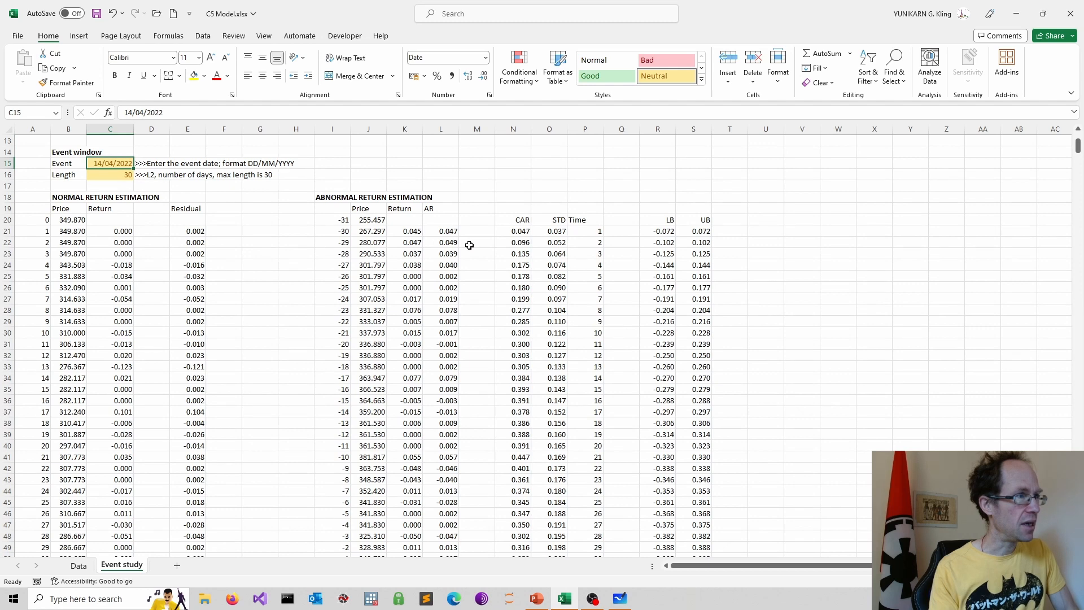
left_click(446, 234)
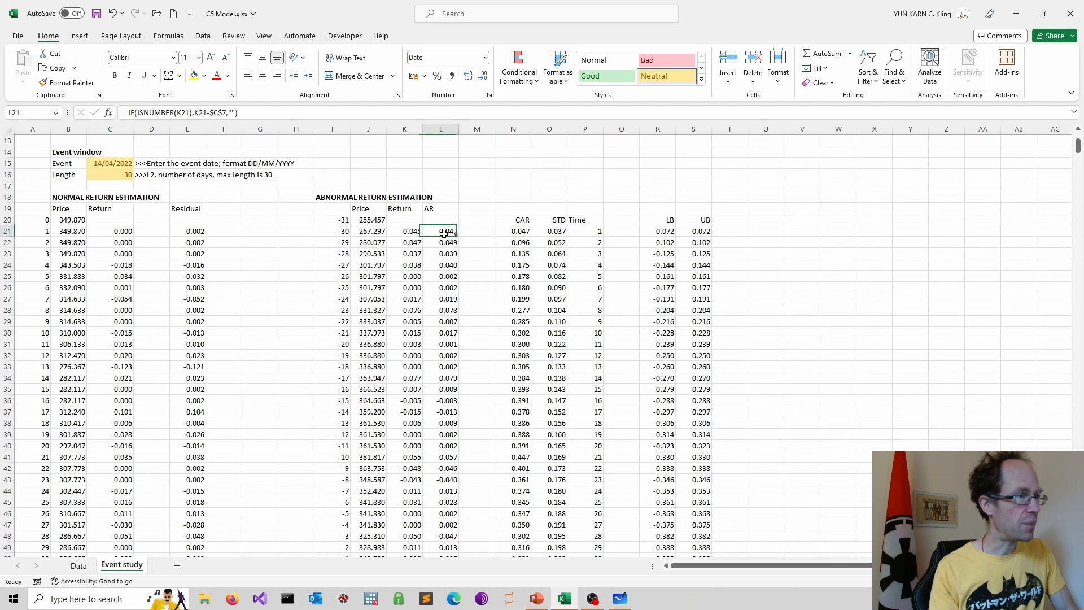
left_click(275, 110)
Set the event window length to 8 days.
scroll(399, 211, "up", 3)
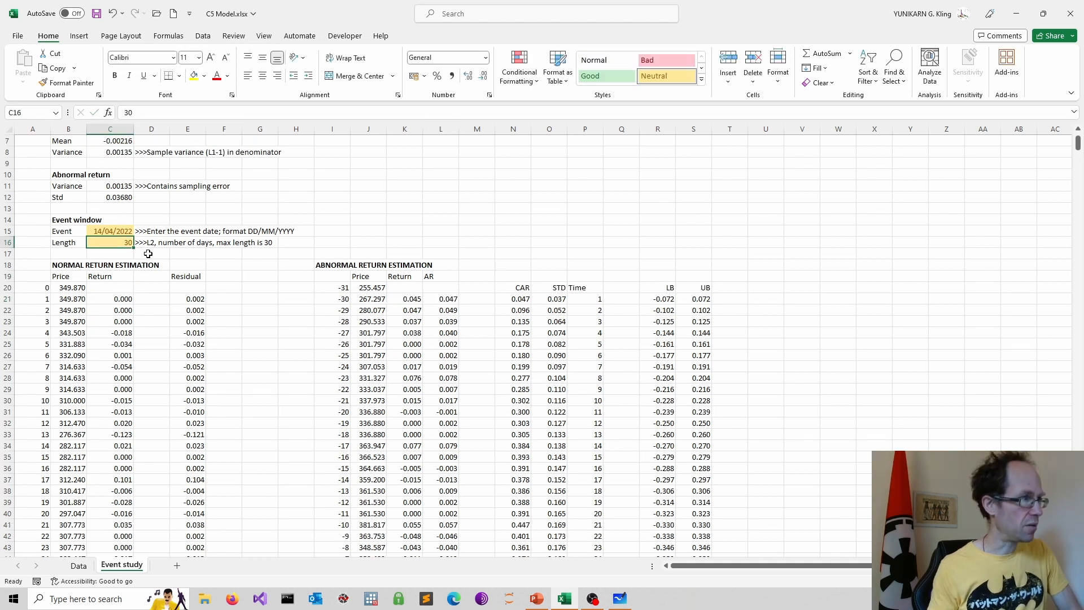
type("8")
key("Return")
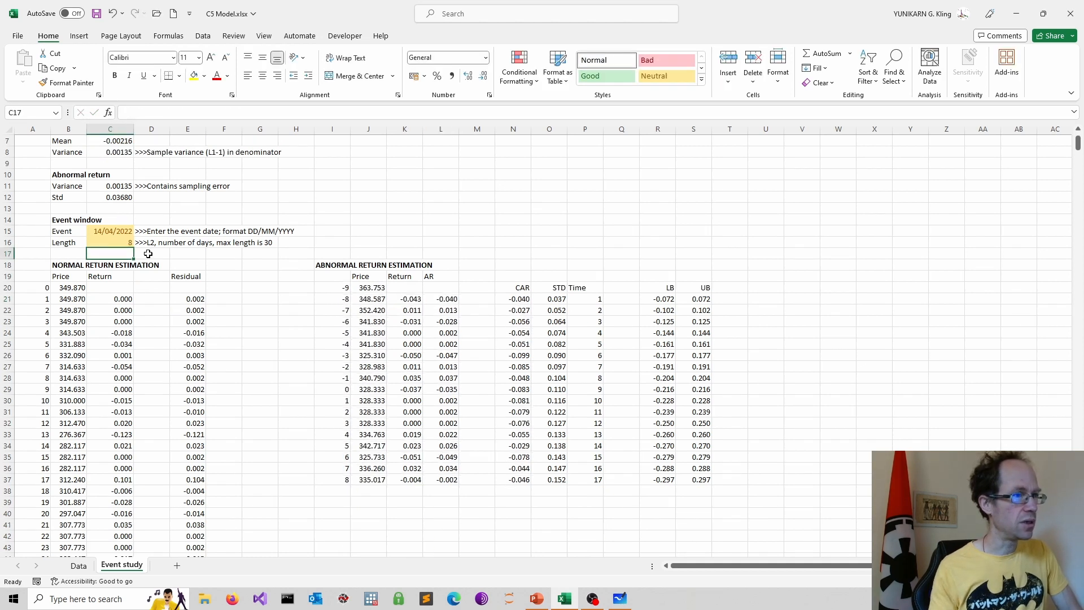
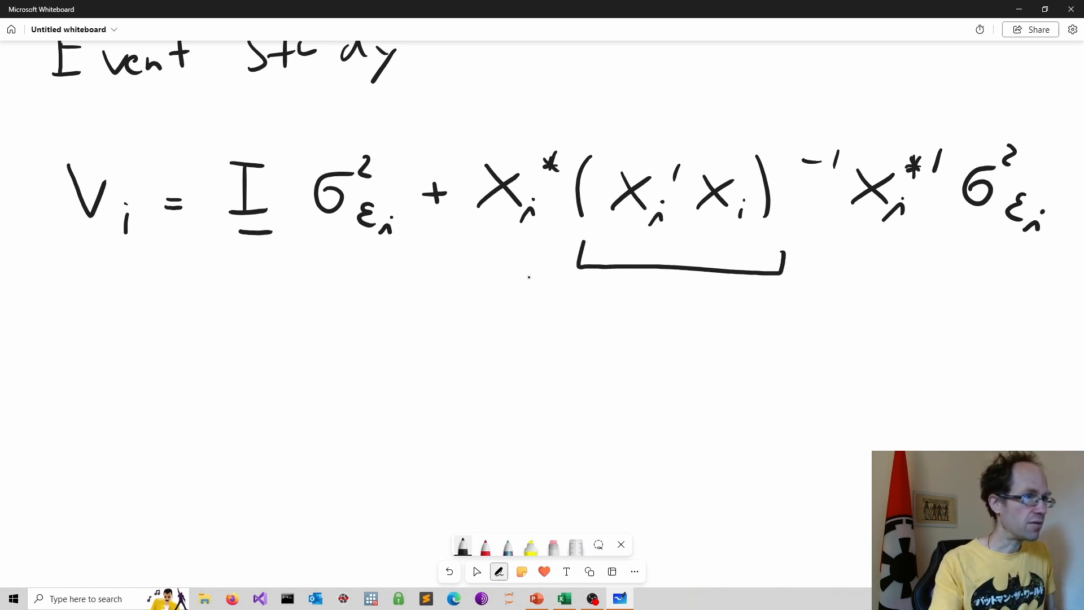
Write X'X = followed by the row vector (1 1 … 1) below the Vi formula.
mouse_move(111, 354)
left_mouse_down()
mouse_move(141, 388)
mouse_move(141, 356)
left_mouse_up()
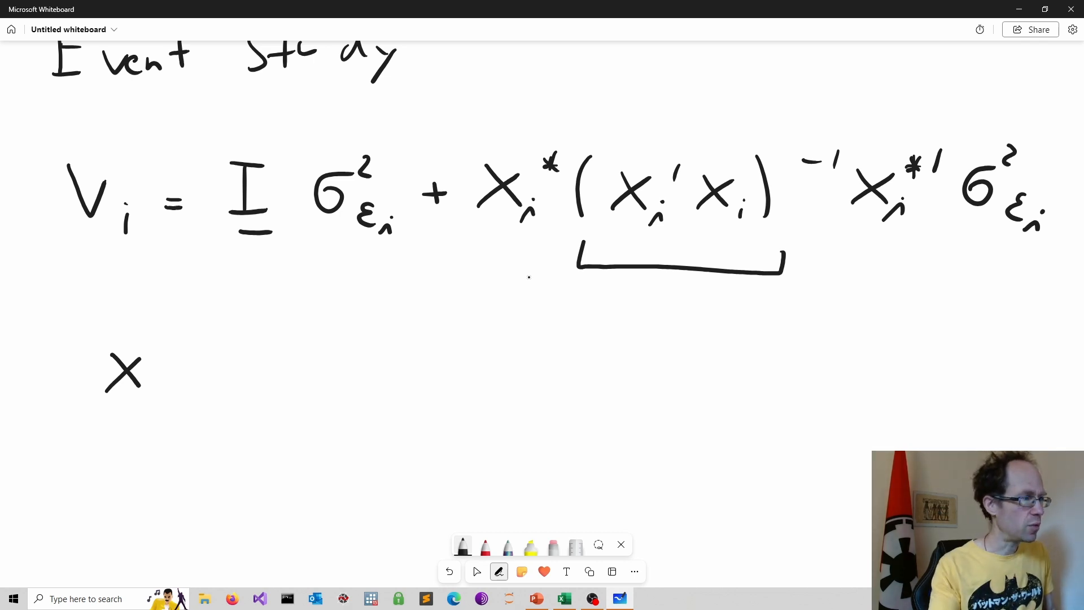
mouse_move(160, 343)
left_mouse_down()
mouse_move(159, 357)
mouse_move(212, 393)
left_mouse_up()
mouse_move(182, 393)
left_mouse_down()
mouse_move(214, 362)
mouse_move(281, 390)
left_mouse_up()
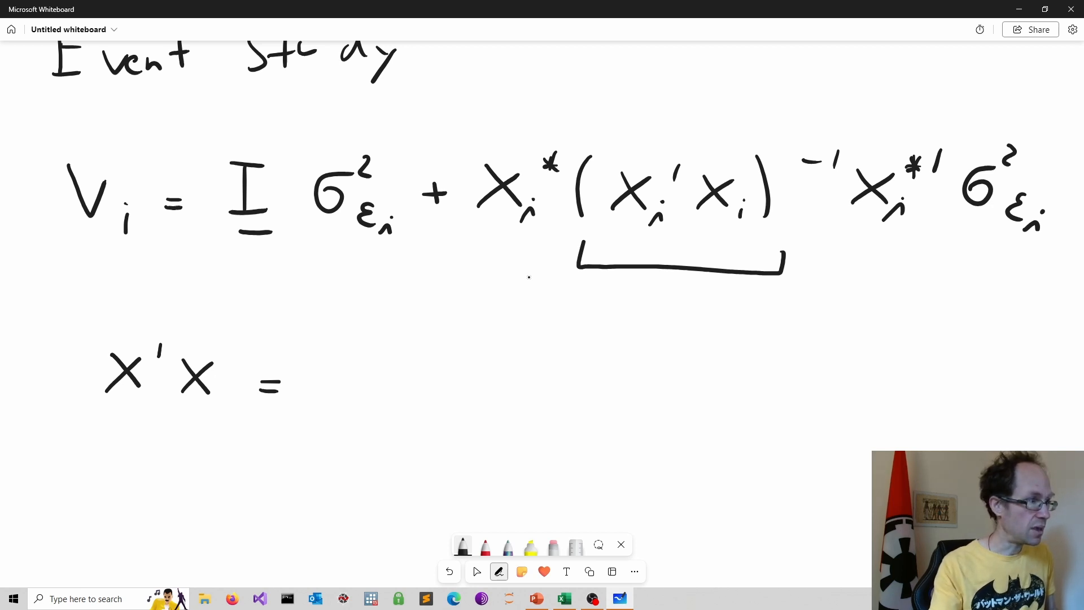
mouse_move(332, 355)
left_mouse_down()
mouse_move(325, 403)
mouse_move(356, 398)
left_mouse_up()
left_click_drag(414, 362, 410, 395)
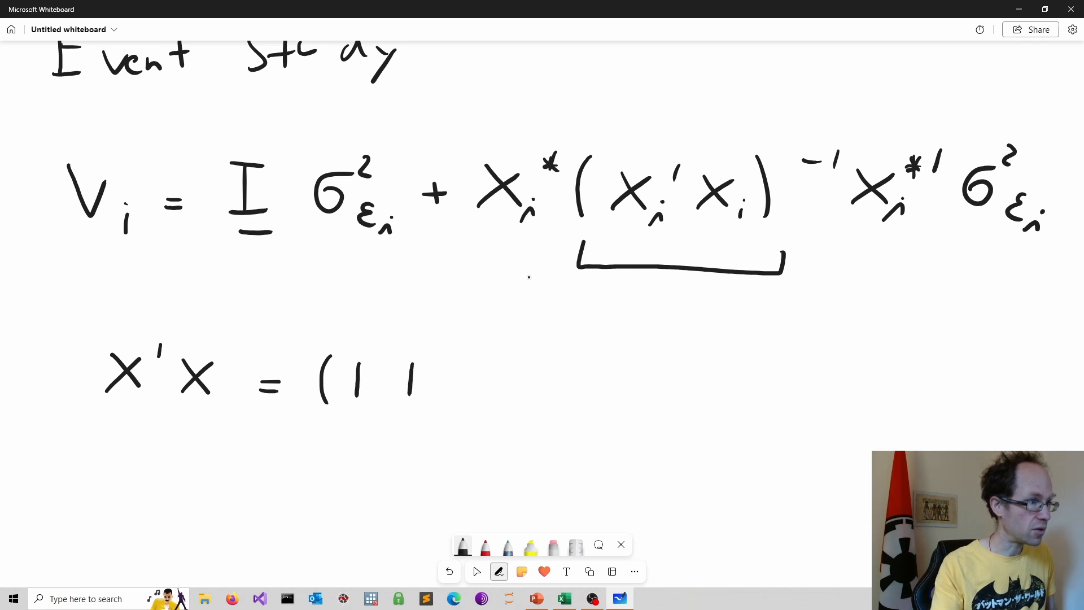
left_click_drag(535, 357, 534, 394)
left_click_drag(564, 346, 564, 403)
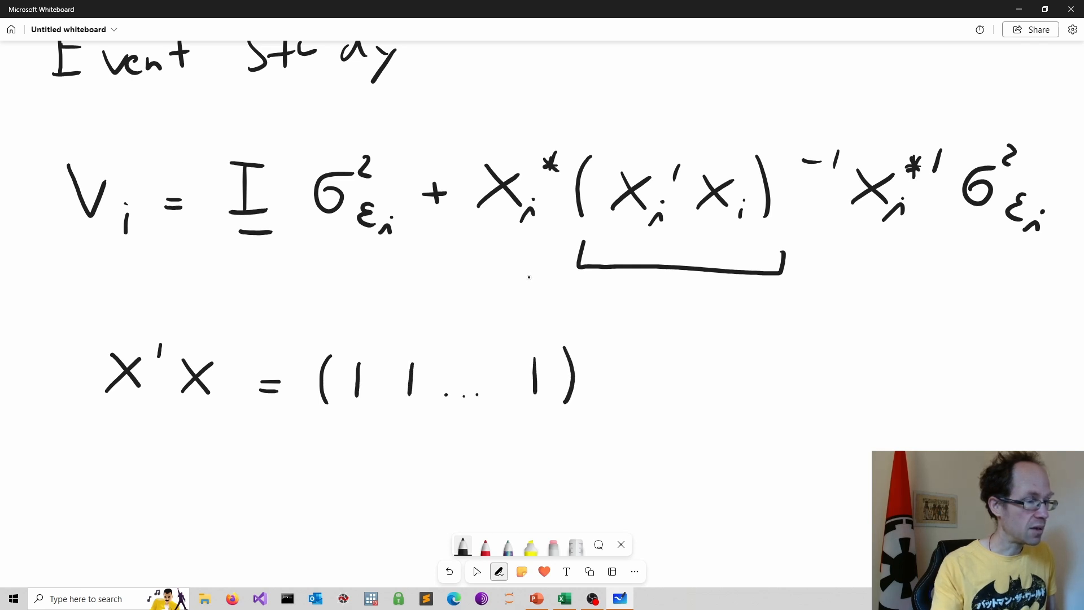
Write a column vector of ones, 1 ⋮ 1, in tall parentheses after the row vector.
left_click_drag(659, 314, 652, 416)
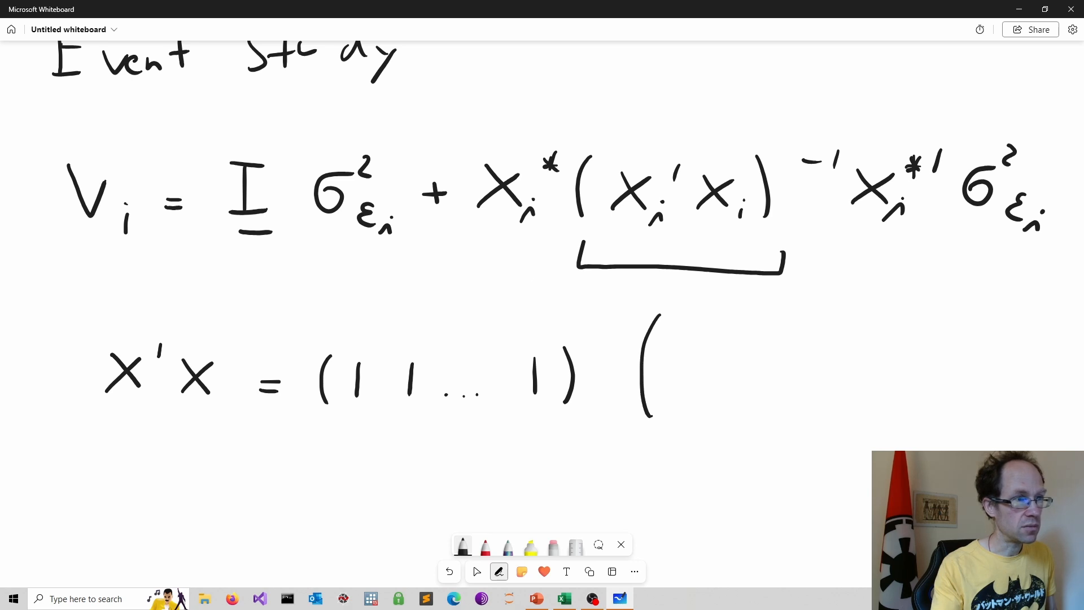
left_click_drag(710, 321, 703, 346)
left_click_drag(692, 402, 690, 417)
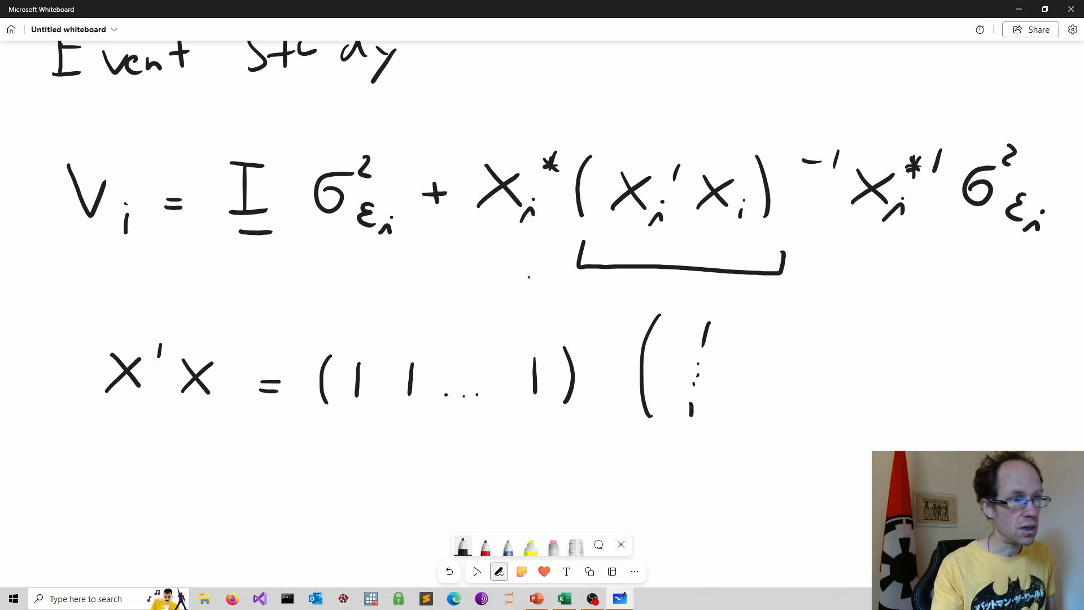
left_click_drag(730, 325, 707, 438)
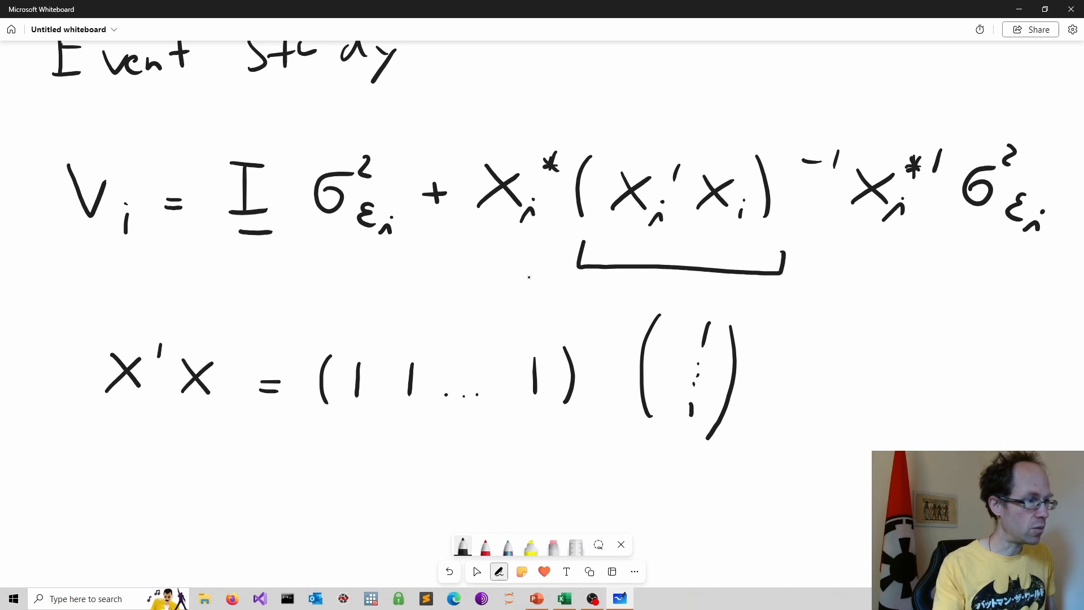
Label the row vector 1 × L1 and the column vector L1 × 1, and add an equals sign after the product.
mouse_move(384, 440)
left_mouse_down()
mouse_move(382, 471)
mouse_move(419, 467)
mouse_move(401, 468)
left_mouse_up()
left_click_drag(449, 435, 465, 470)
left_click_drag(477, 459, 476, 476)
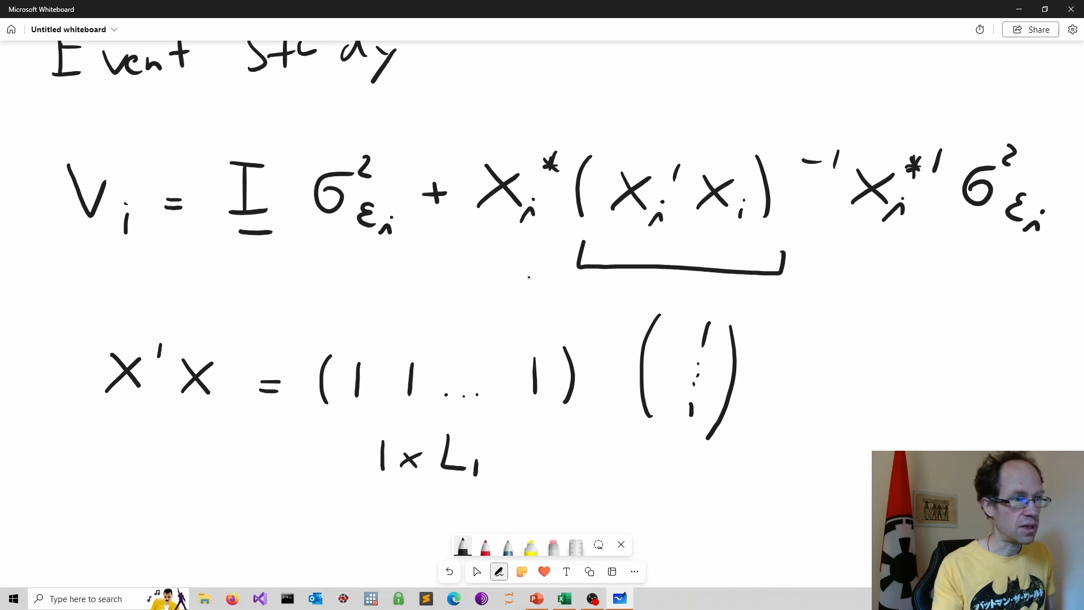
mouse_move(636, 450)
left_mouse_down()
mouse_move(658, 494)
mouse_move(699, 480)
left_mouse_up()
mouse_move(706, 465)
left_mouse_down()
mouse_move(682, 482)
mouse_move(713, 484)
left_mouse_up()
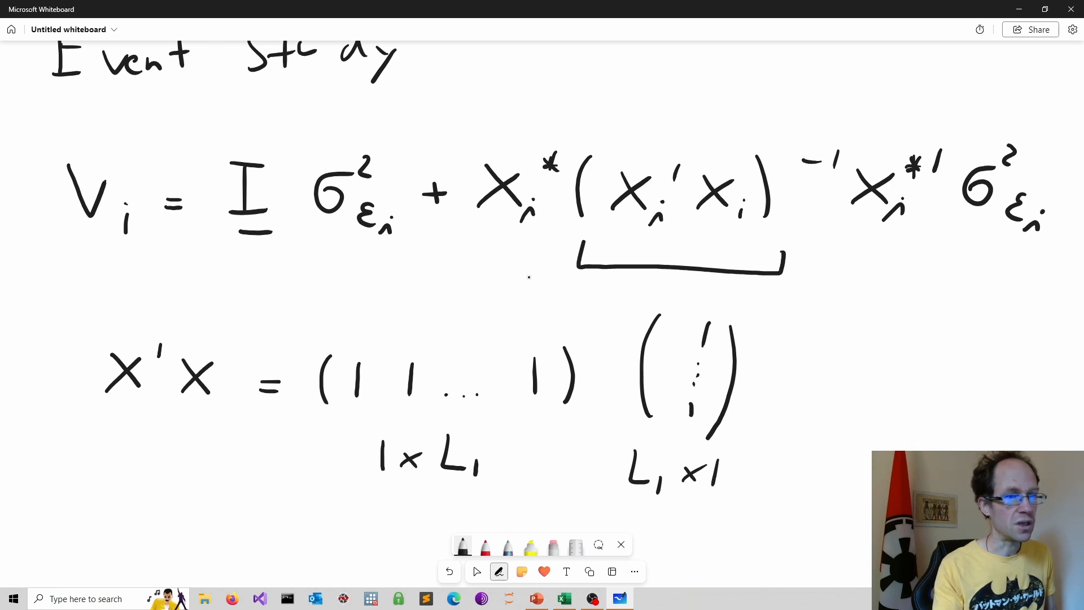
mouse_move(779, 391)
left_mouse_down()
mouse_move(797, 389)
mouse_move(796, 403)
left_mouse_up()
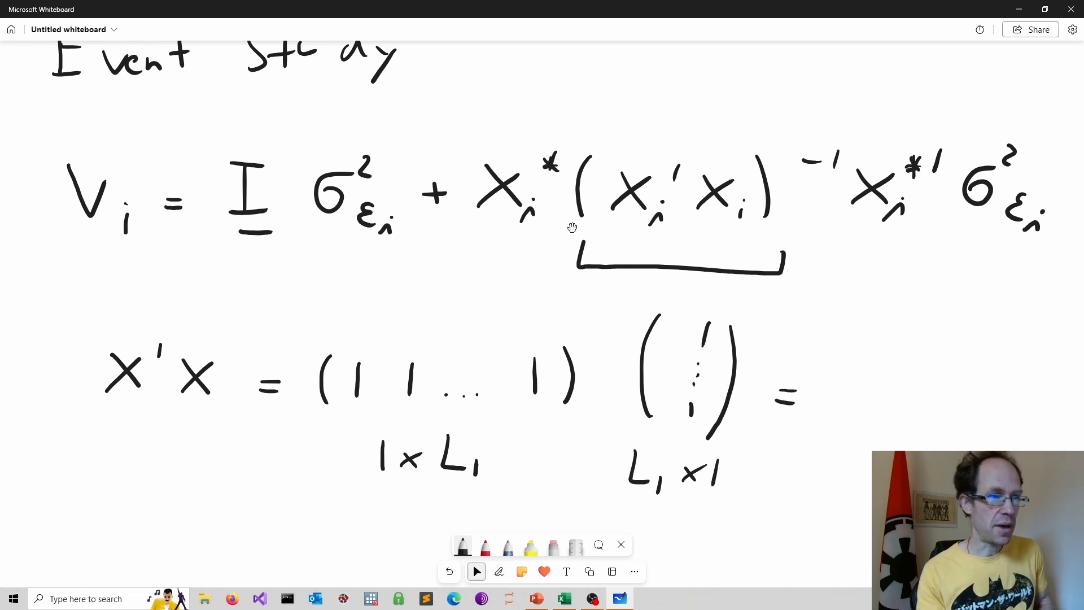
Link the two inner L1 dimensions with a double-headed arrow, and draw an arc joining the first ones of both vectors.
mouse_move(702, 247)
left_mouse_down()
mouse_move(617, 159)
mouse_move(606, 130)
mouse_move(631, 119)
left_mouse_up()
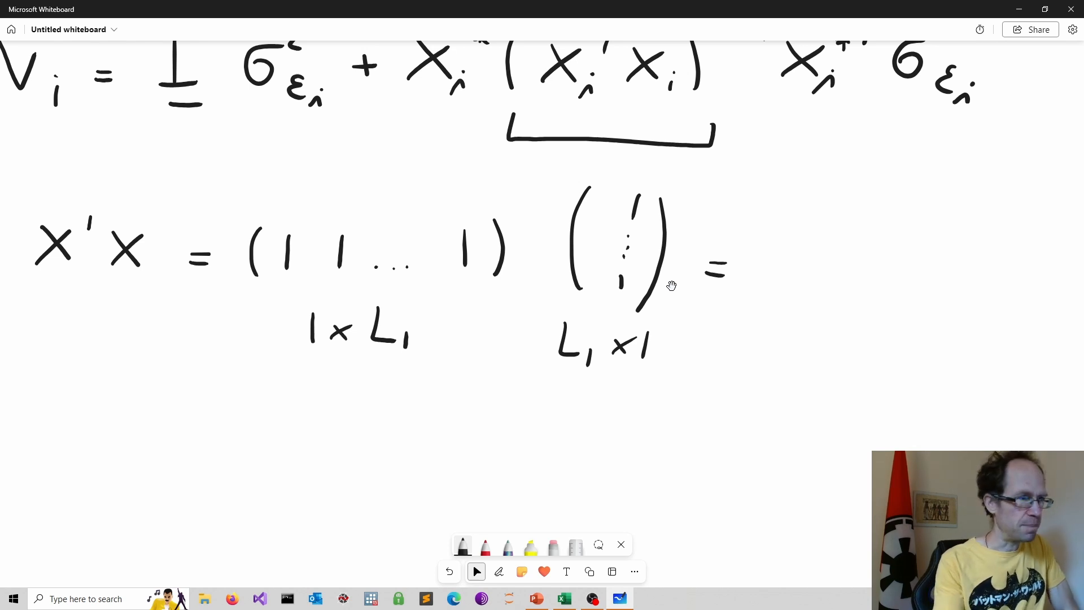
key("alt+w")
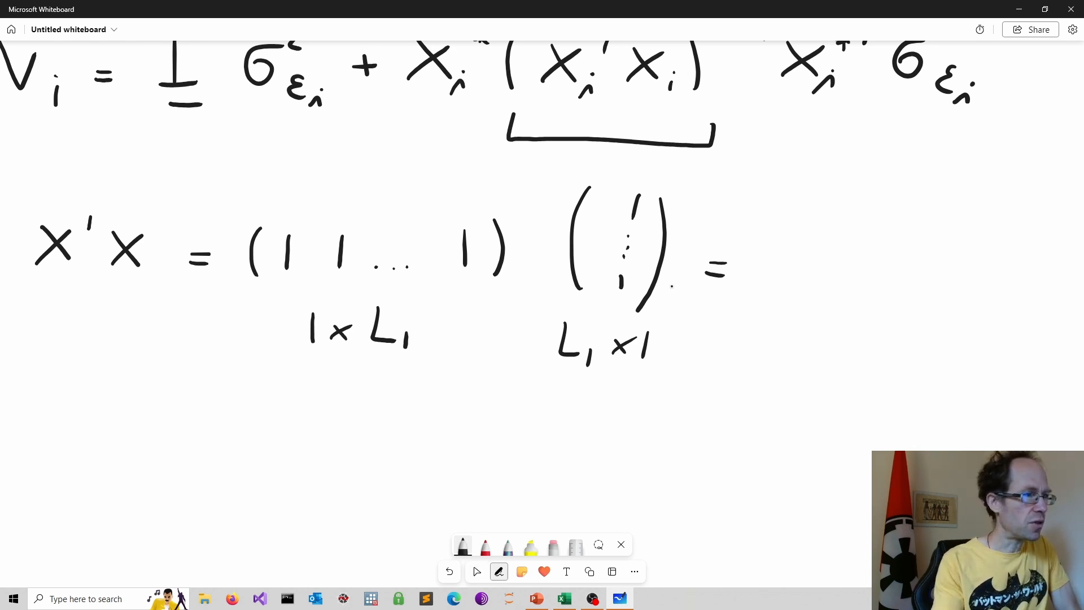
mouse_move(411, 372)
left_mouse_down()
mouse_move(483, 385)
mouse_move(528, 366)
mouse_move(420, 385)
left_mouse_up()
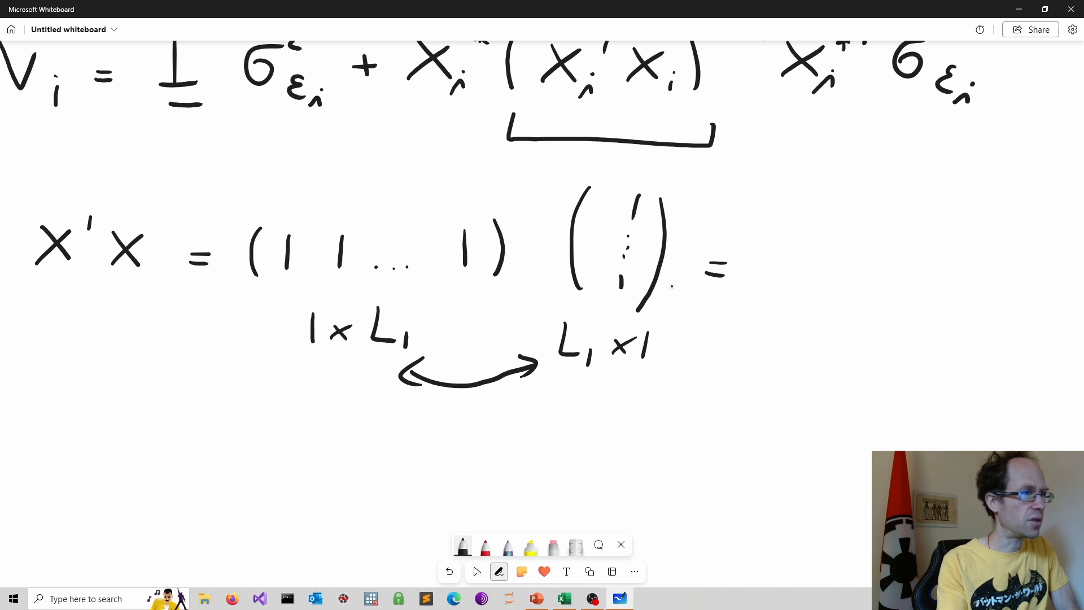
mouse_move(298, 229)
left_mouse_down()
mouse_move(340, 195)
mouse_move(497, 160)
mouse_move(627, 188)
left_mouse_up()
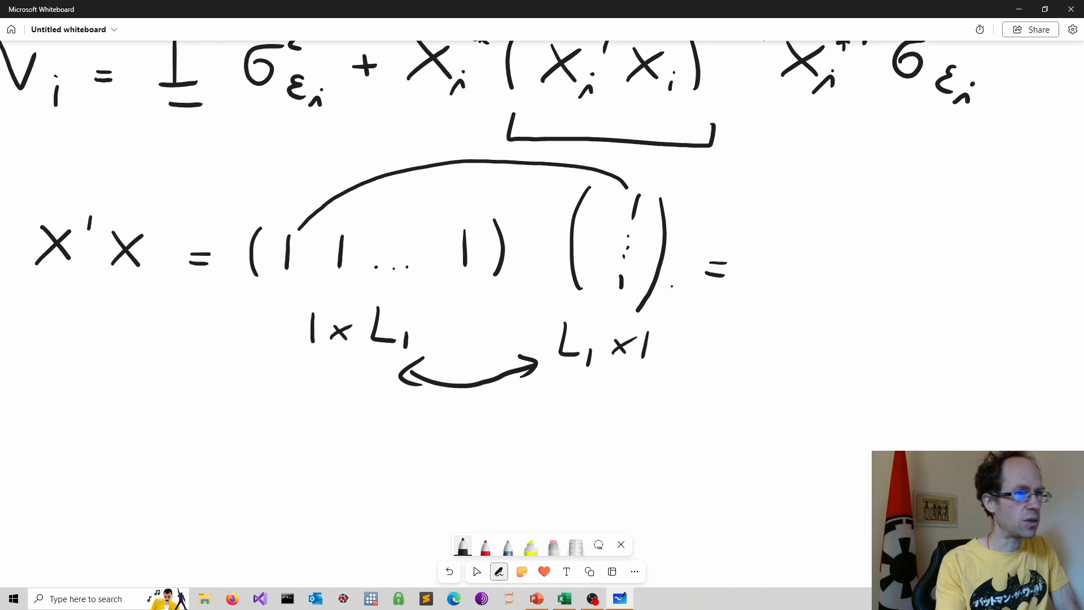
Write the sum 1 + 1 + … + 1 as the product of the two vectors.
left_click_drag(763, 246, 755, 286)
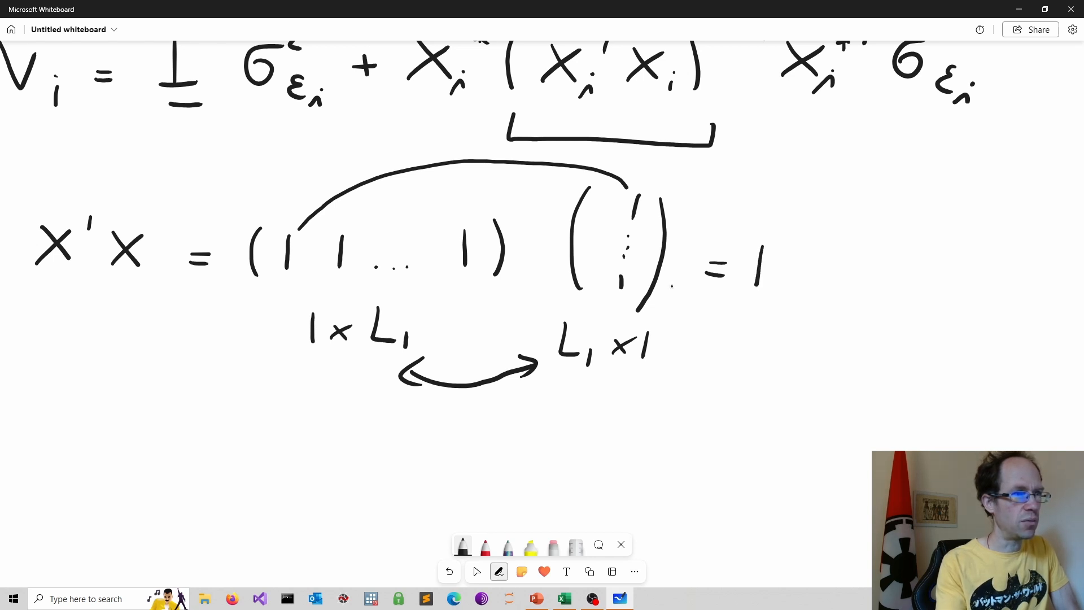
mouse_move(807, 262)
left_mouse_down()
mouse_move(803, 281)
mouse_move(828, 271)
left_mouse_up()
mouse_move(851, 255)
left_mouse_down()
mouse_move(838, 295)
mouse_move(871, 284)
left_mouse_up()
left_click_drag(861, 278, 885, 279)
mouse_move(953, 272)
left_mouse_down()
mouse_move(950, 287)
mouse_move(959, 280)
left_mouse_up()
left_click_drag(987, 266, 978, 293)
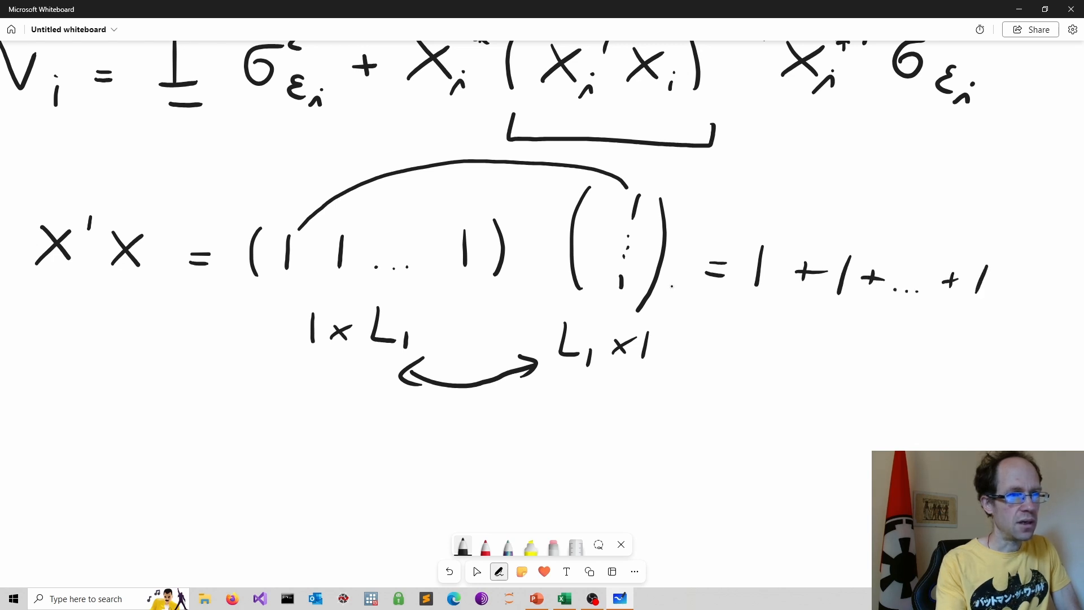
Underbrace the sum of ones with the label L1 and write the result = L1 beneath it.
mouse_move(760, 301)
left_mouse_down()
mouse_move(843, 327)
mouse_move(924, 321)
left_mouse_up()
left_click_drag(825, 342, 842, 377)
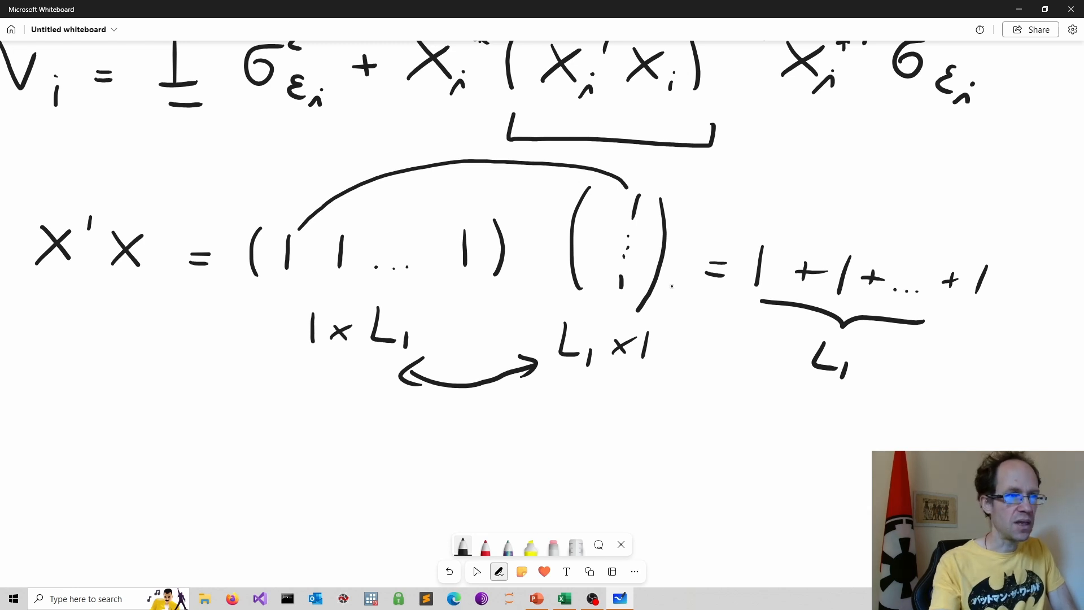
mouse_move(695, 394)
left_mouse_down()
mouse_move(722, 393)
mouse_move(719, 404)
mouse_move(769, 429)
left_mouse_up()
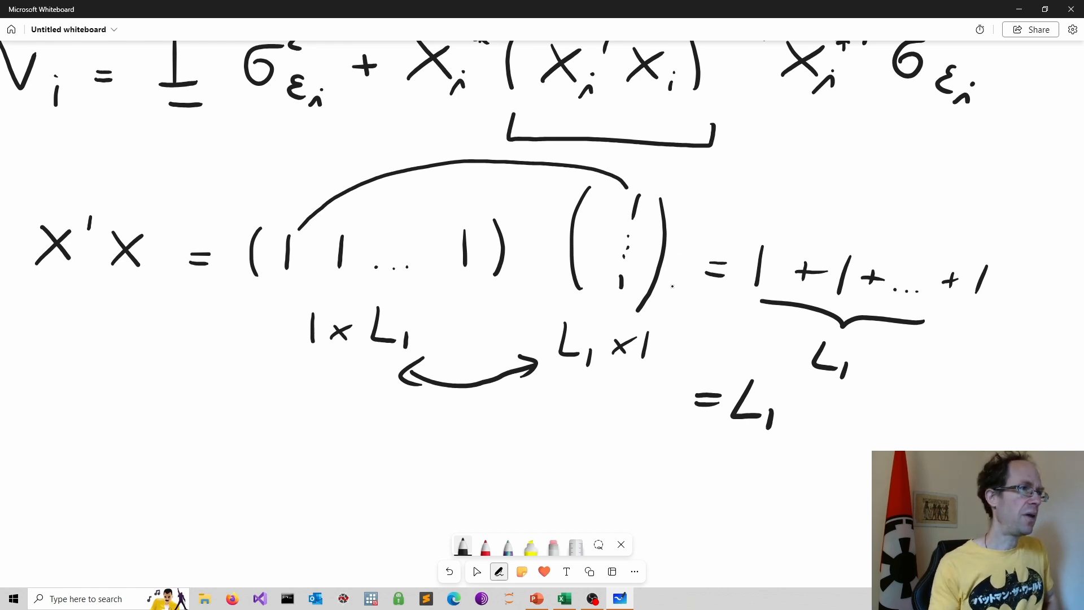
Rule off the X'X derivation with a double line and write X* beneath the line.
left_click_drag(798, 194, 748, 313)
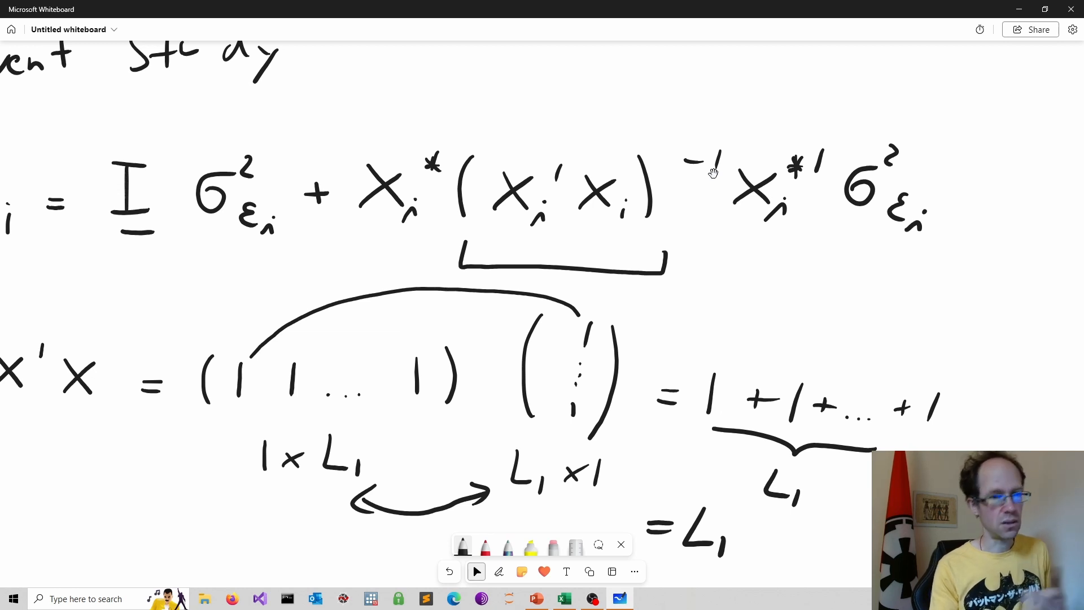
left_click_drag(758, 290, 830, 195)
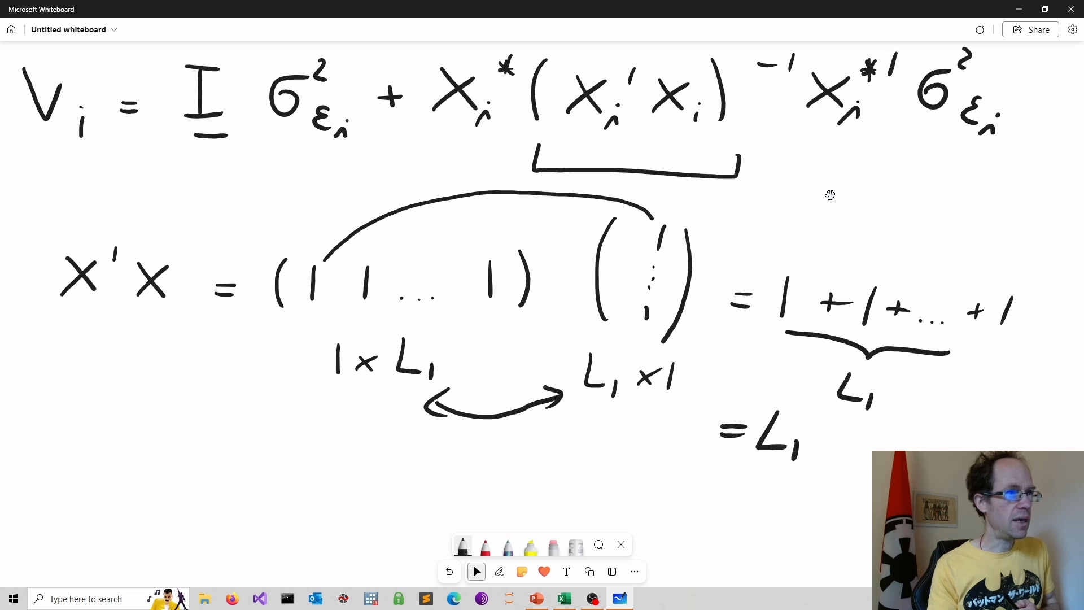
left_click_drag(430, 134, 441, 164)
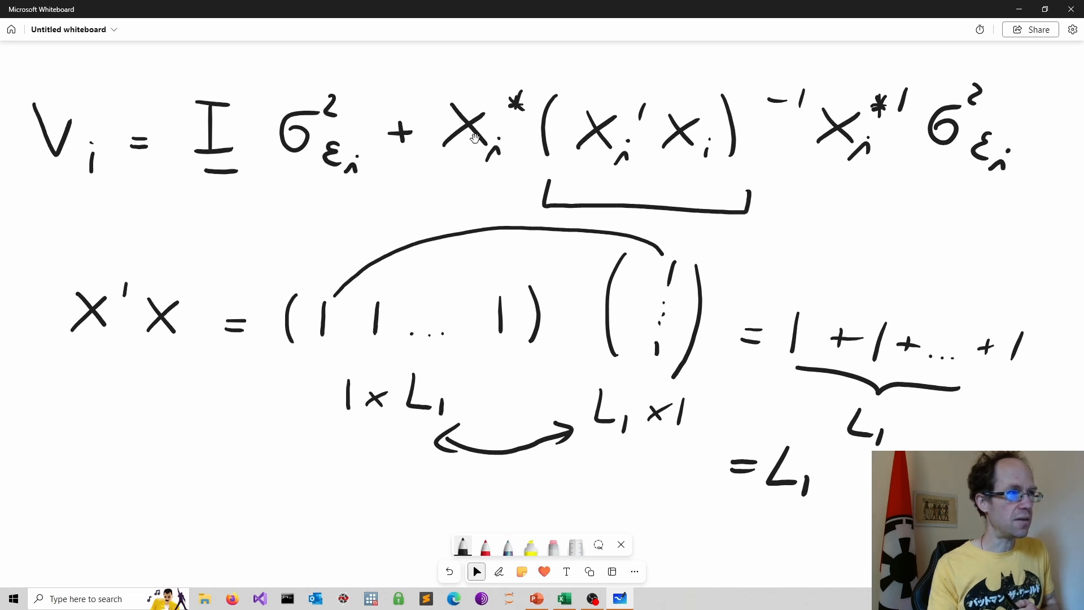
left_click_drag(785, 212, 793, 185)
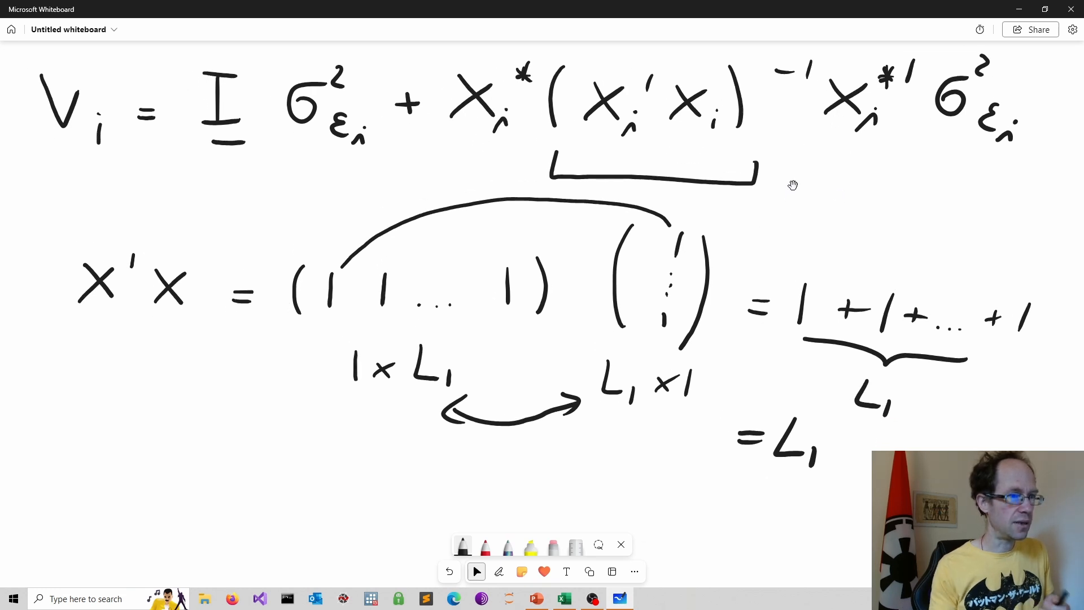
key("alt+w")
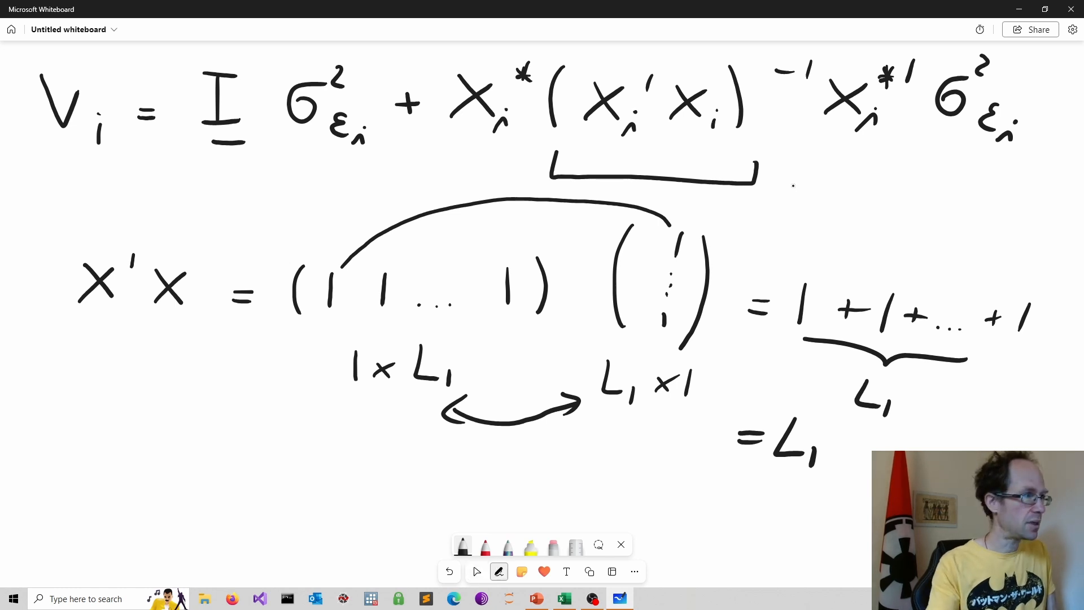
mouse_move(72, 474)
left_mouse_down()
mouse_move(100, 500)
mouse_move(70, 507)
left_mouse_up()
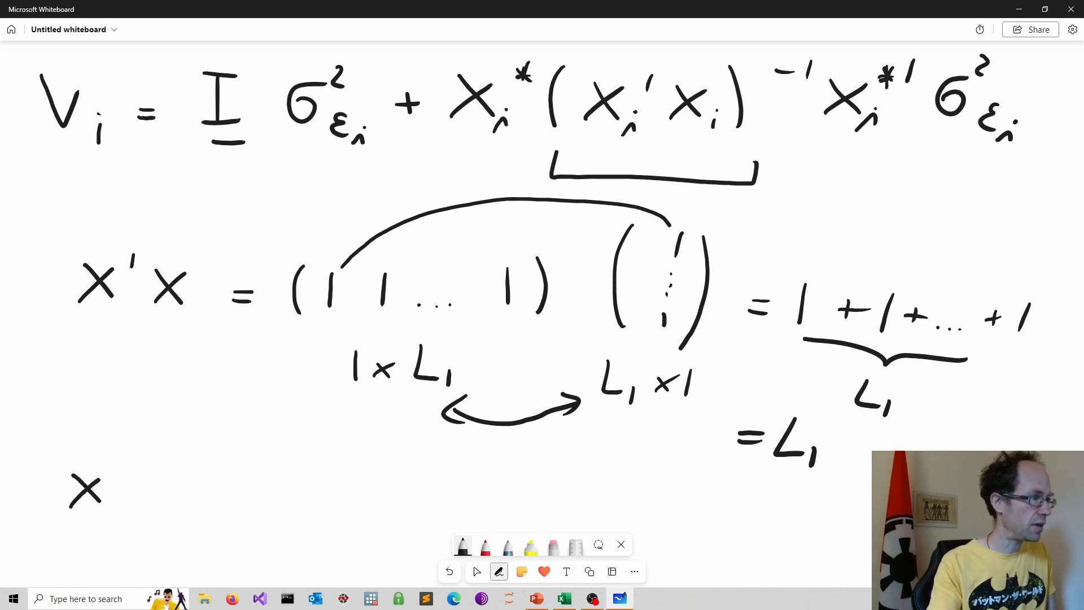
left_click_drag(32, 435, 209, 407)
left_click_drag(38, 445, 221, 412)
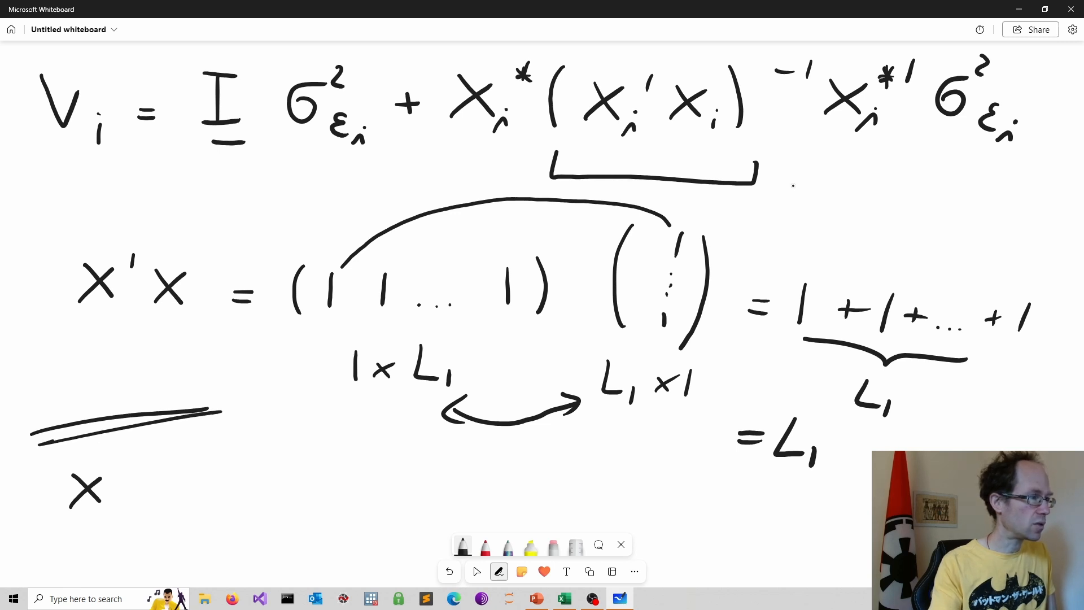
left_click_drag(111, 468, 128, 481)
left_click_drag(118, 465, 117, 481)
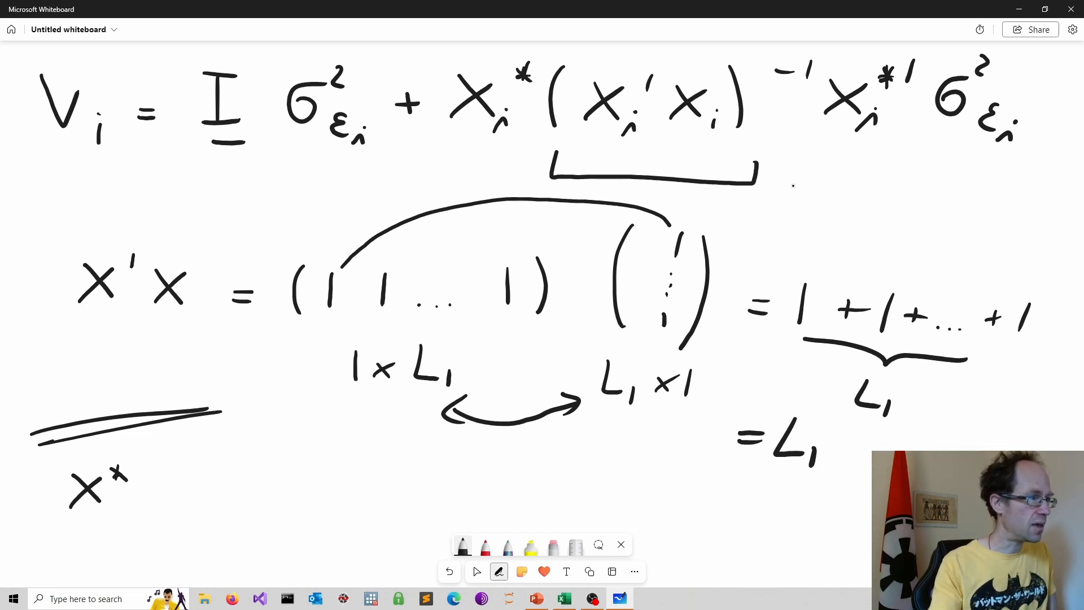
Write the transposed matrix X*' directly after X*.
left_click_drag(155, 473, 190, 506)
left_click_drag(185, 479, 153, 510)
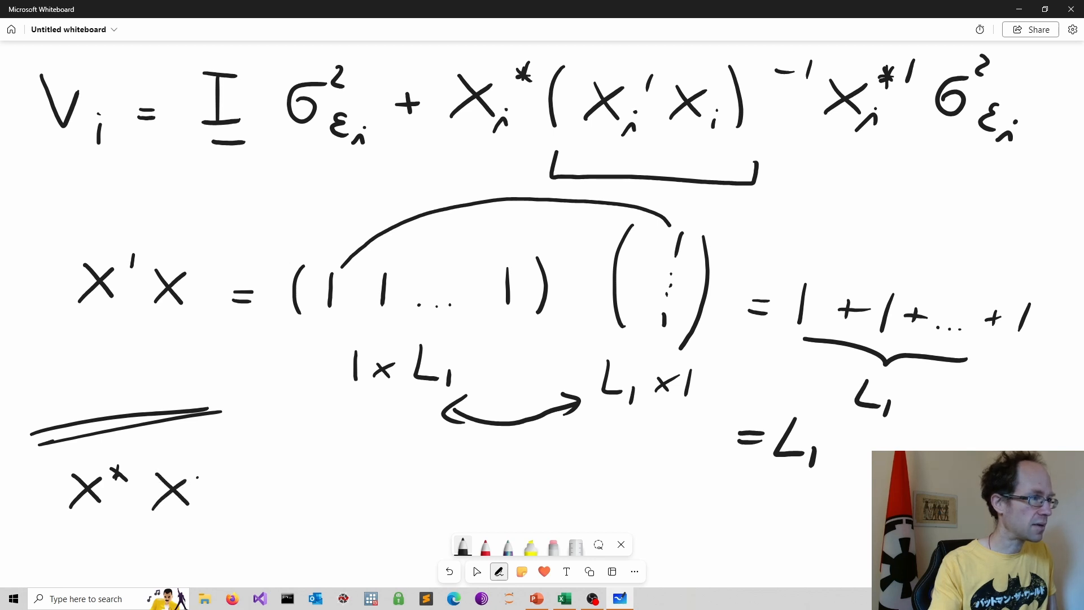
left_click_drag(197, 477, 214, 487)
mouse_move(207, 470)
left_mouse_down()
mouse_move(203, 481)
mouse_move(229, 476)
left_mouse_up()
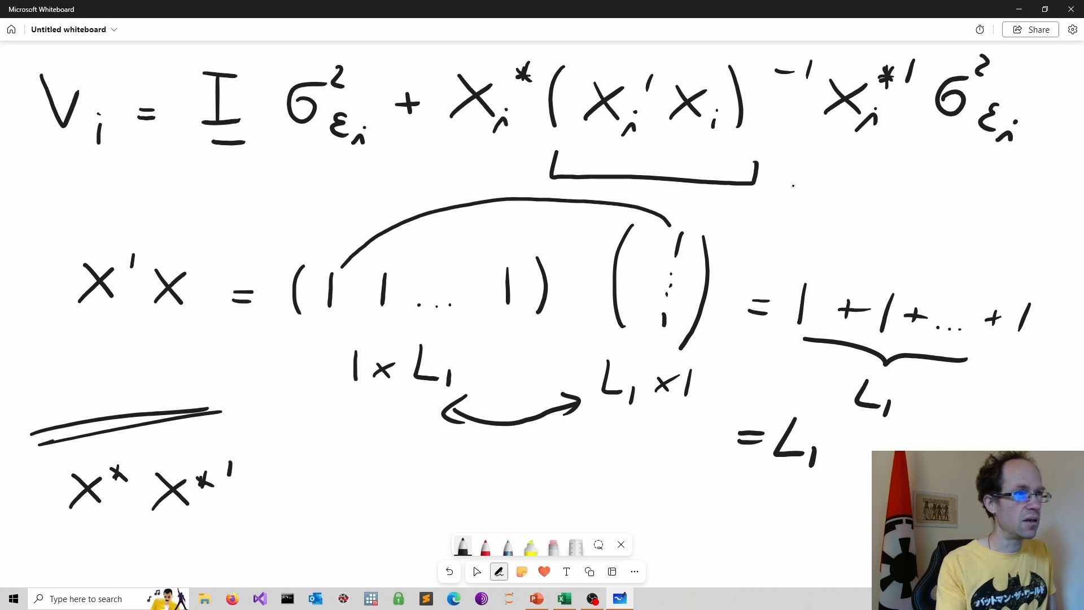
Write = 1/L1 beside the bracket under the inverted (Xi'Xi) term of the Vi formula.
left_click_drag(772, 196, 792, 199)
left_click_drag(768, 207, 791, 212)
left_click_drag(838, 182, 833, 202)
mouse_move(815, 202)
left_mouse_down()
mouse_move(869, 212)
mouse_move(824, 235)
mouse_move(839, 238)
left_mouse_up()
left_click_drag(848, 231, 844, 244)
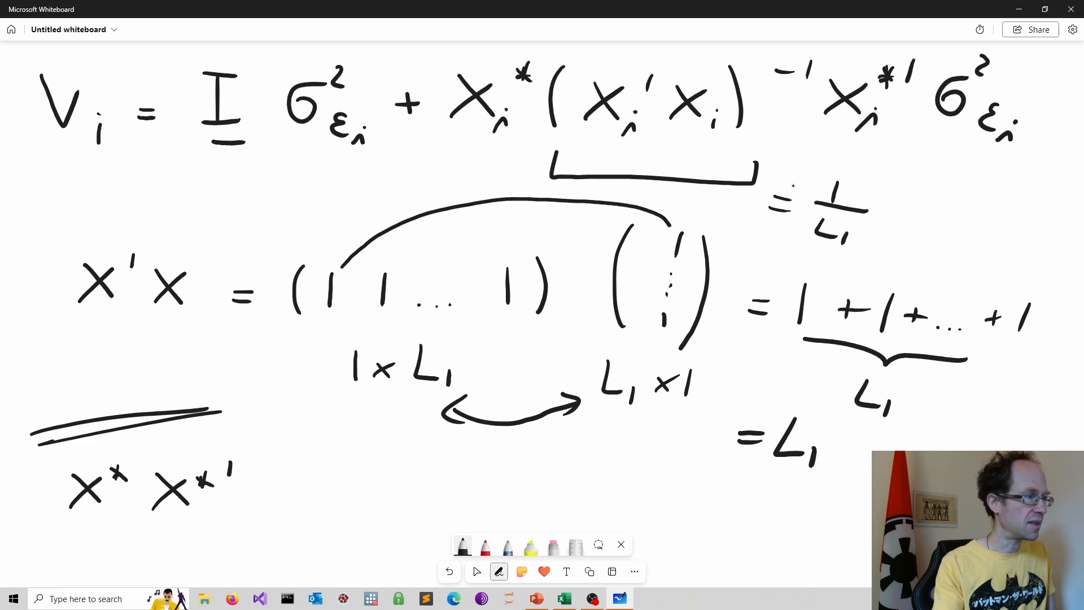
Put the factor 1/L1 in front of X* X*' and write = 1/L1 after the expression.
left_click_drag(41, 466, 58, 545)
left_click_drag(265, 498, 283, 507)
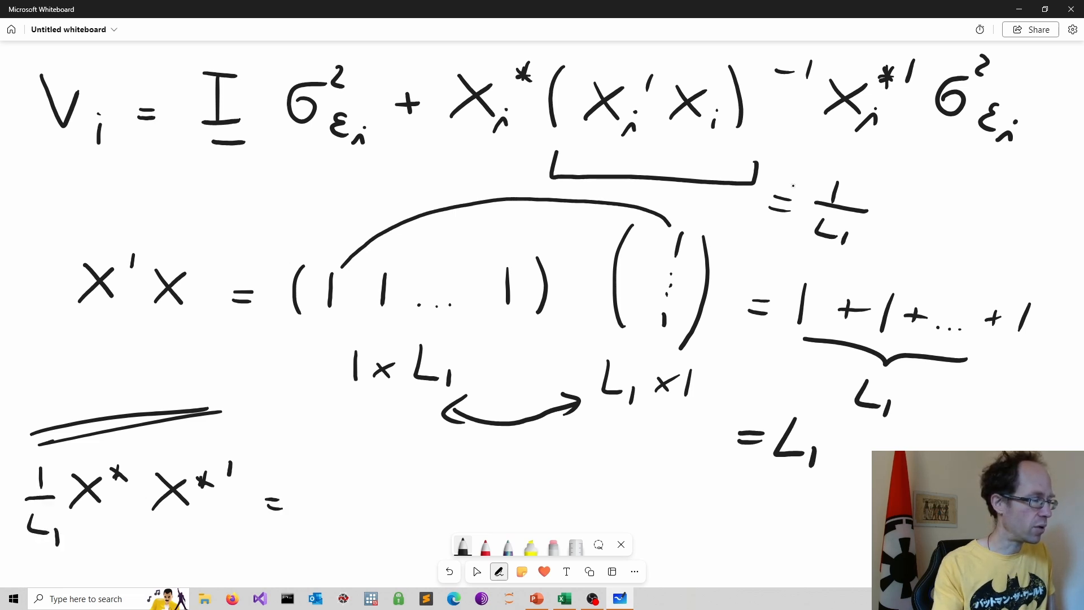
left_click_drag(336, 457, 335, 490)
left_click_drag(309, 497, 373, 500)
mouse_move(327, 520)
left_mouse_down()
mouse_move(319, 534)
mouse_move(341, 548)
left_mouse_up()
left_click_drag(351, 536, 354, 553)
Write a column vector of ones, 1 ⋮ 1, in tall parentheses after the 1/L1 factor on the equation's second side.
left_click(477, 572)
left_click_drag(506, 471, 536, 286)
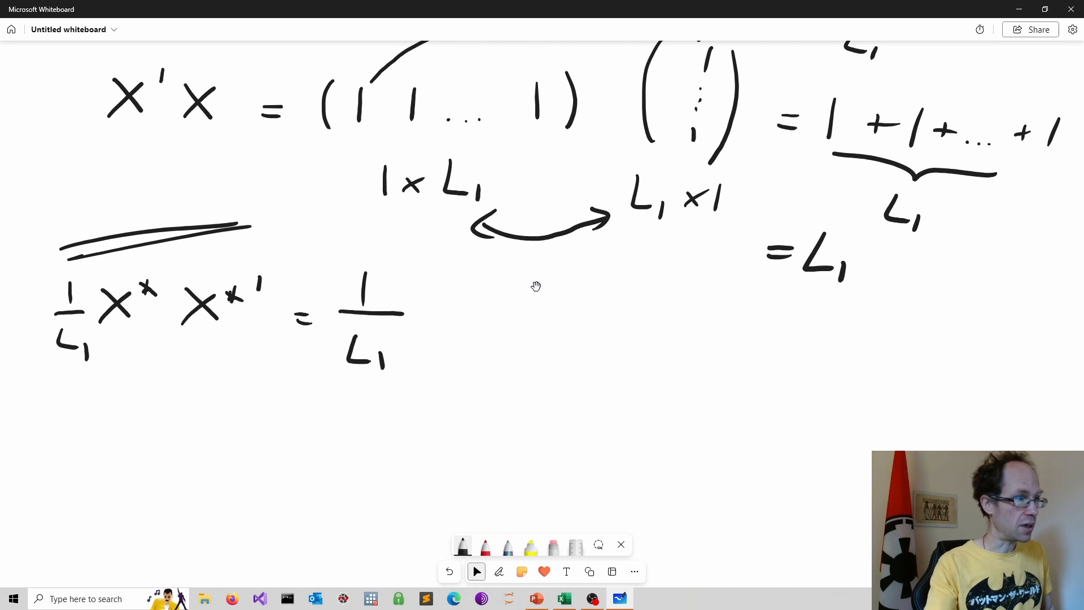
key("alt+w")
mouse_move(468, 270)
left_mouse_down()
mouse_move(457, 303)
mouse_move(465, 391)
left_mouse_up()
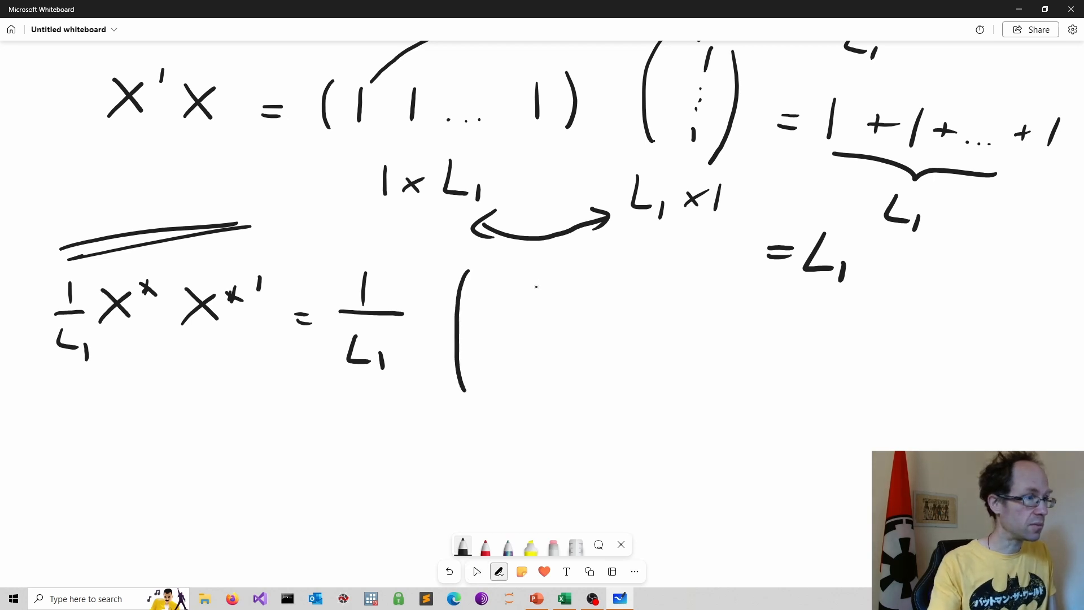
left_click_drag(522, 282, 520, 305)
left_click_drag(516, 373, 515, 396)
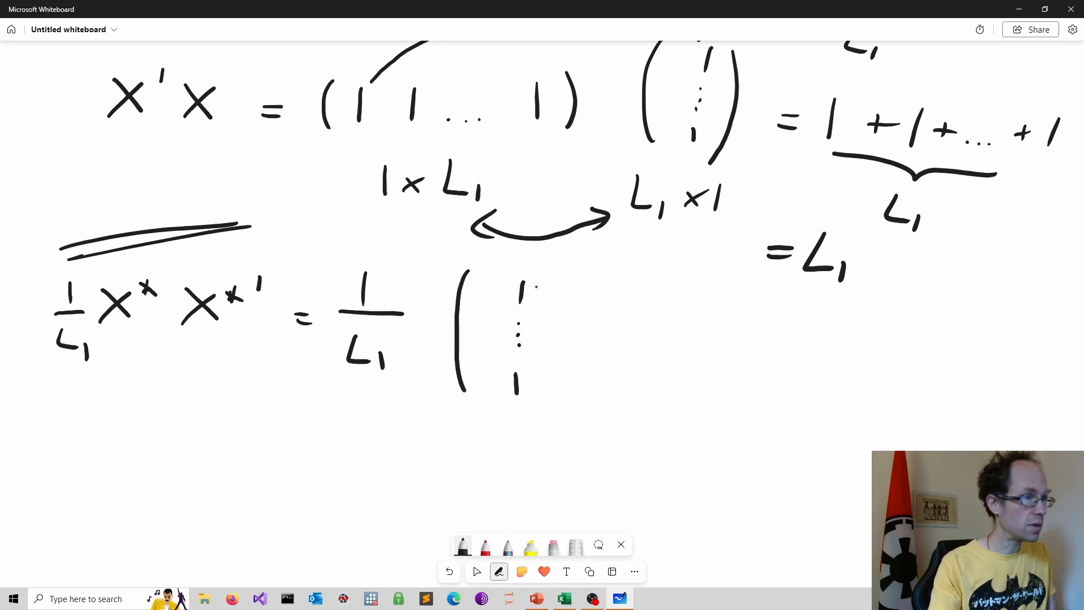
left_click_drag(553, 281, 544, 412)
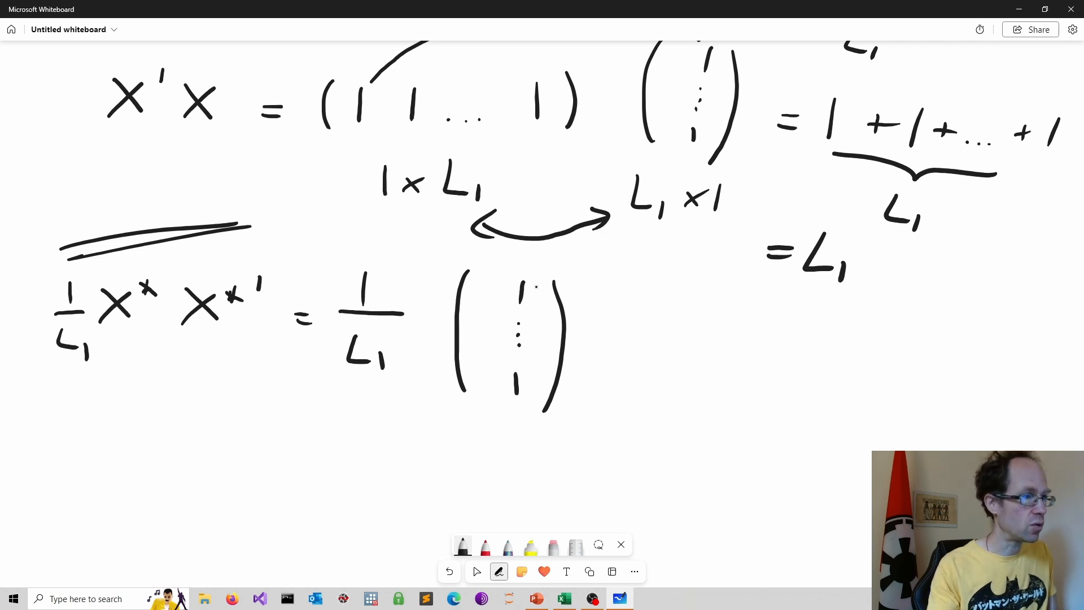
Label the column vector of ones L2×1 and multiply it by a row vector (1 … 1) labelled 1×L2.
mouse_move(486, 434)
left_mouse_down()
mouse_move(482, 459)
mouse_move(510, 479)
mouse_move(553, 466)
left_mouse_up()
left_click_drag(553, 453, 535, 468)
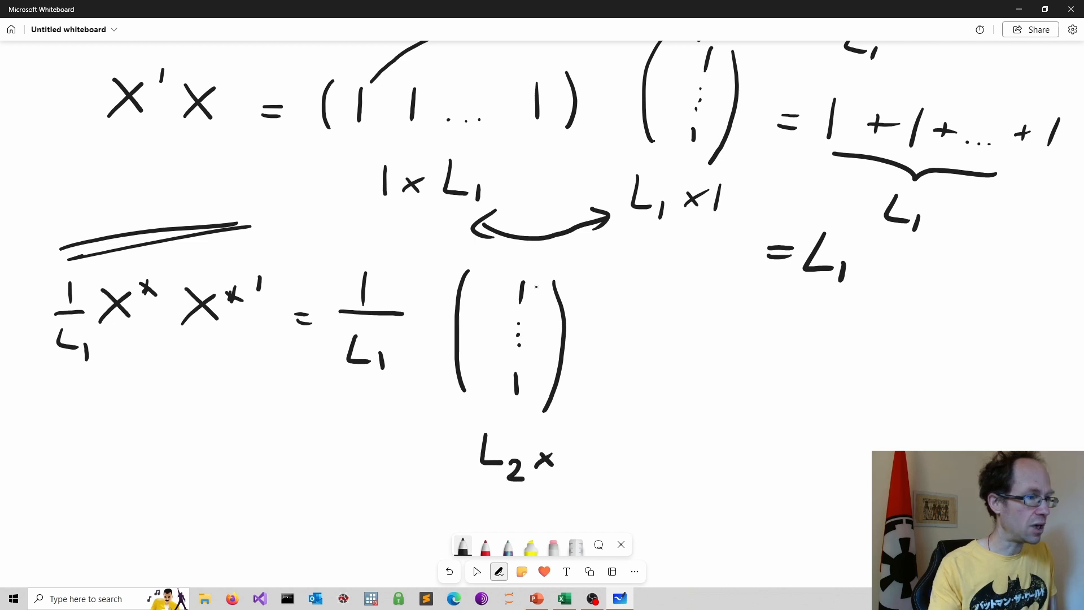
left_click_drag(569, 435, 569, 469)
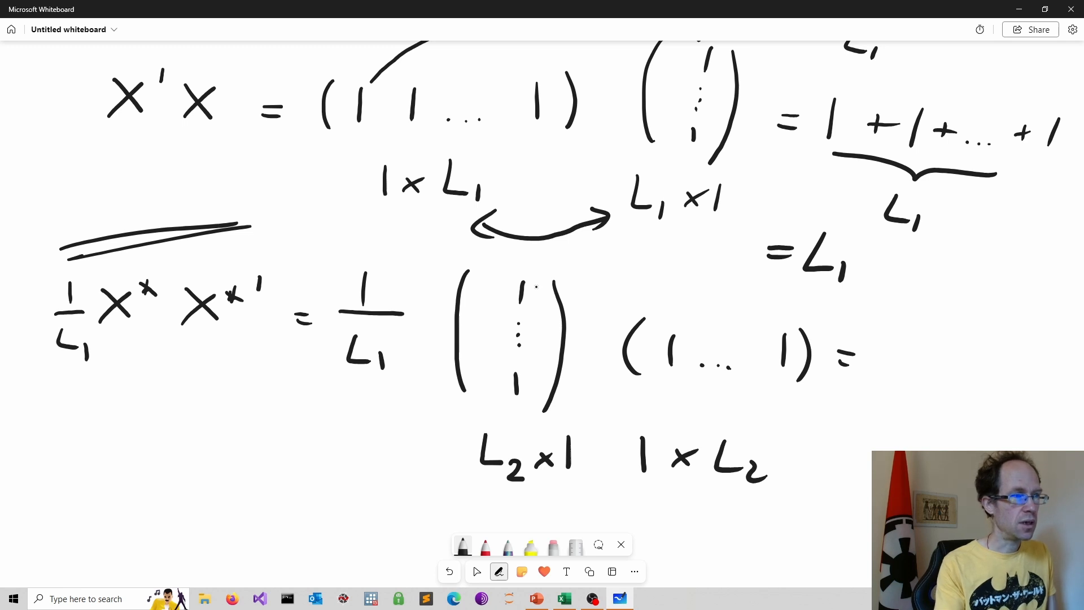
Circle the first 1 in each vector and write the product as 1/L1 times an underlined 1.
mouse_move(553, 295)
left_mouse_down()
mouse_move(495, 289)
mouse_move(551, 292)
left_mouse_up()
mouse_move(658, 328)
left_mouse_down()
mouse_move(696, 356)
mouse_move(651, 370)
left_mouse_up()
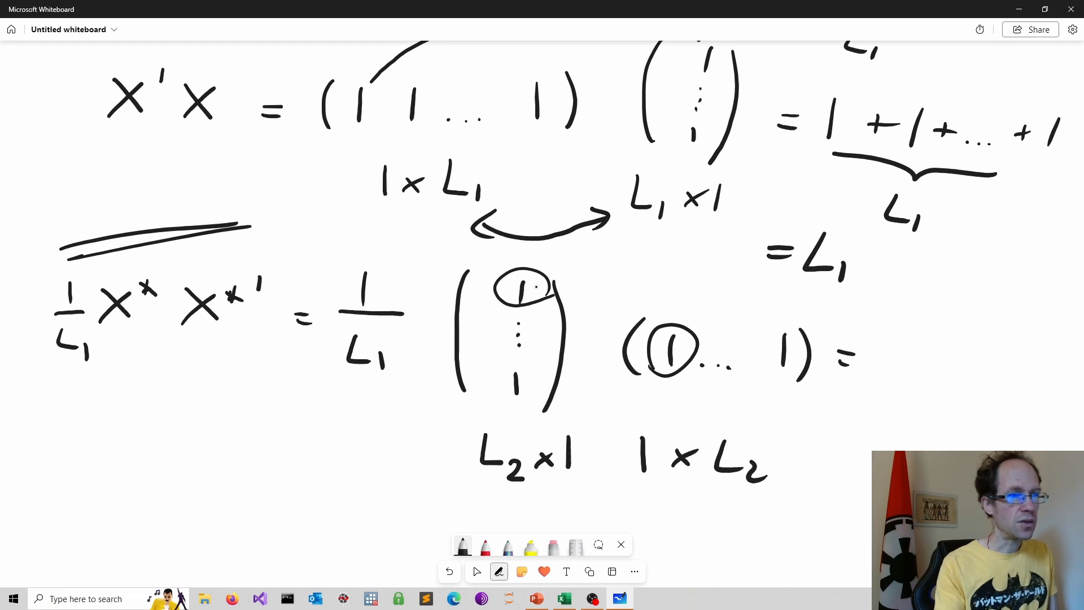
mouse_move(905, 311)
left_mouse_down()
mouse_move(902, 336)
mouse_move(924, 343)
mouse_move(899, 375)
mouse_move(905, 387)
left_mouse_up()
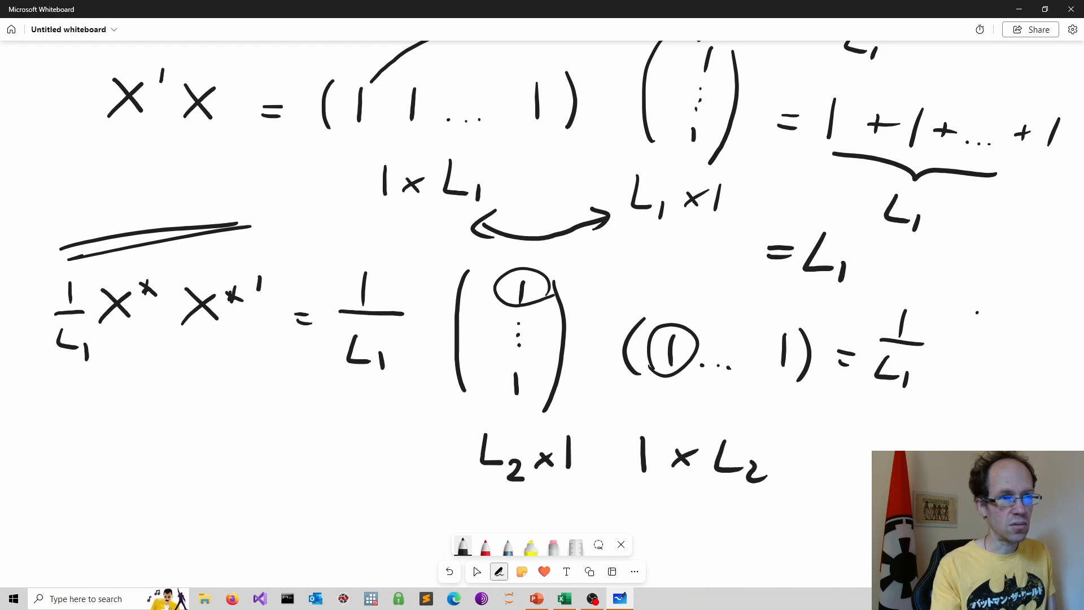
left_click_drag(977, 311, 972, 365)
left_click_drag(957, 320, 981, 308)
left_click_drag(948, 378, 988, 377)
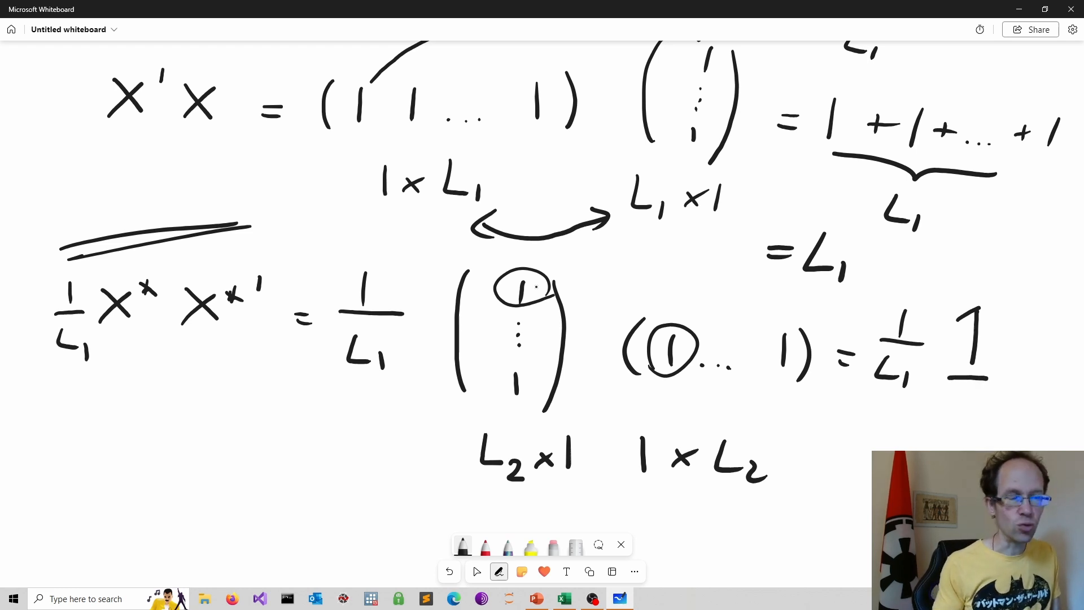
Circle the identity matrix I in the Vi formula and write its dimensions L2×L2 underneath.
key("Escape")
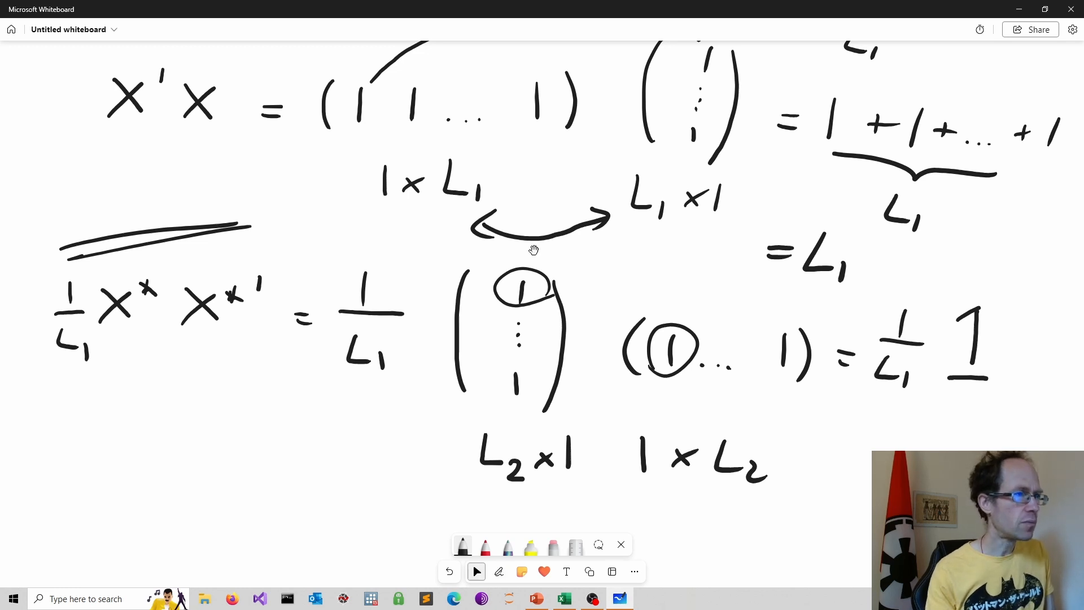
left_click_drag(604, 285, 603, 583)
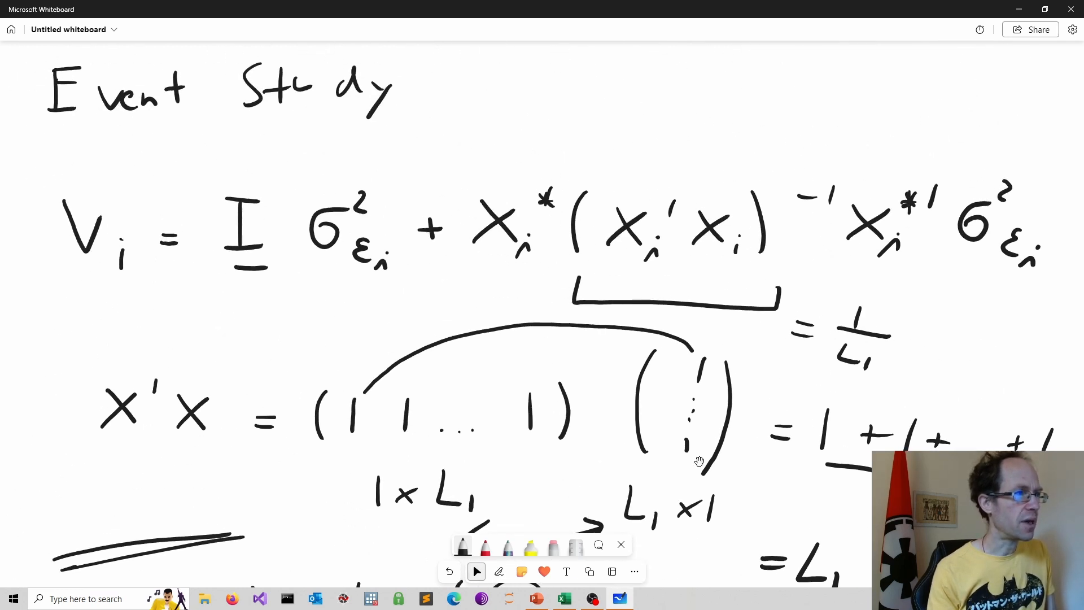
key("alt+w")
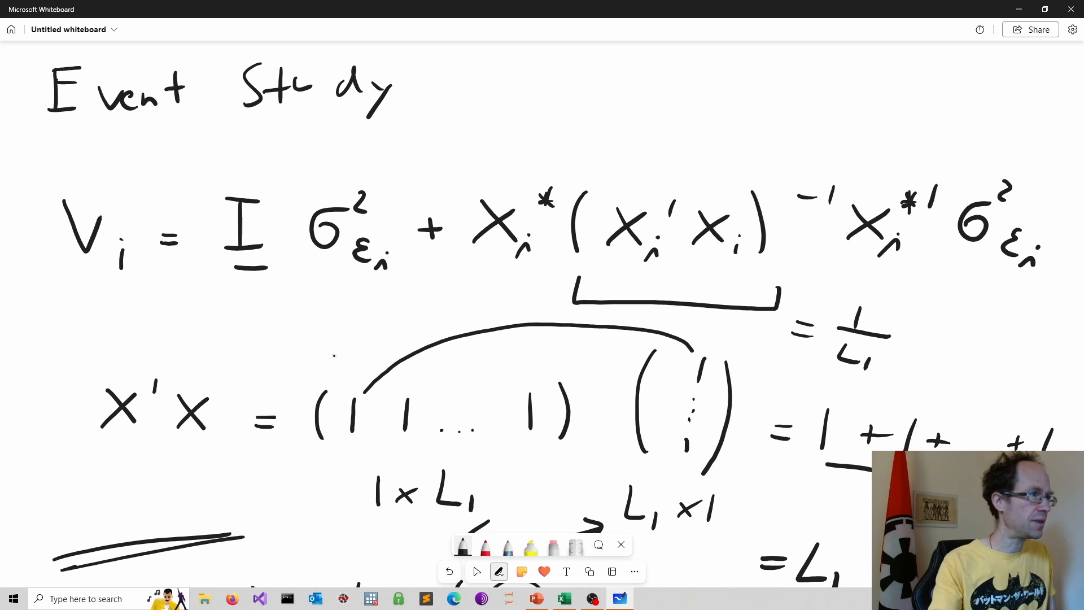
mouse_move(225, 291)
left_mouse_down()
mouse_move(206, 186)
mouse_move(280, 278)
mouse_move(218, 290)
mouse_move(214, 349)
mouse_move(232, 347)
left_mouse_up()
mouse_move(235, 339)
left_mouse_down()
mouse_move(251, 353)
mouse_move(274, 345)
left_mouse_up()
mouse_move(275, 329)
left_mouse_down()
mouse_move(259, 346)
mouse_move(298, 343)
mouse_move(320, 358)
left_mouse_up()
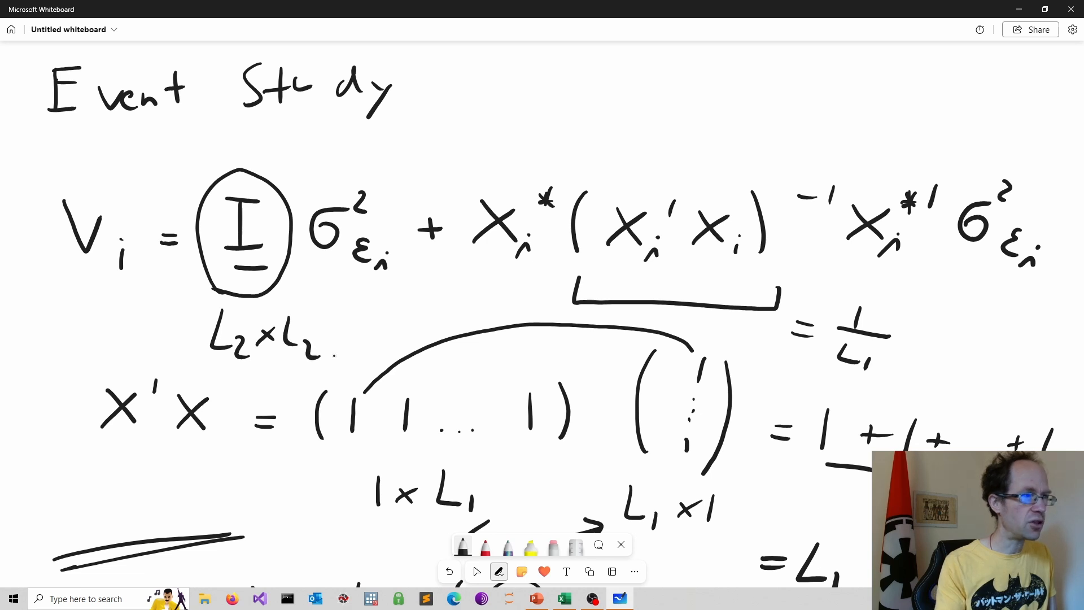
left_click(477, 571)
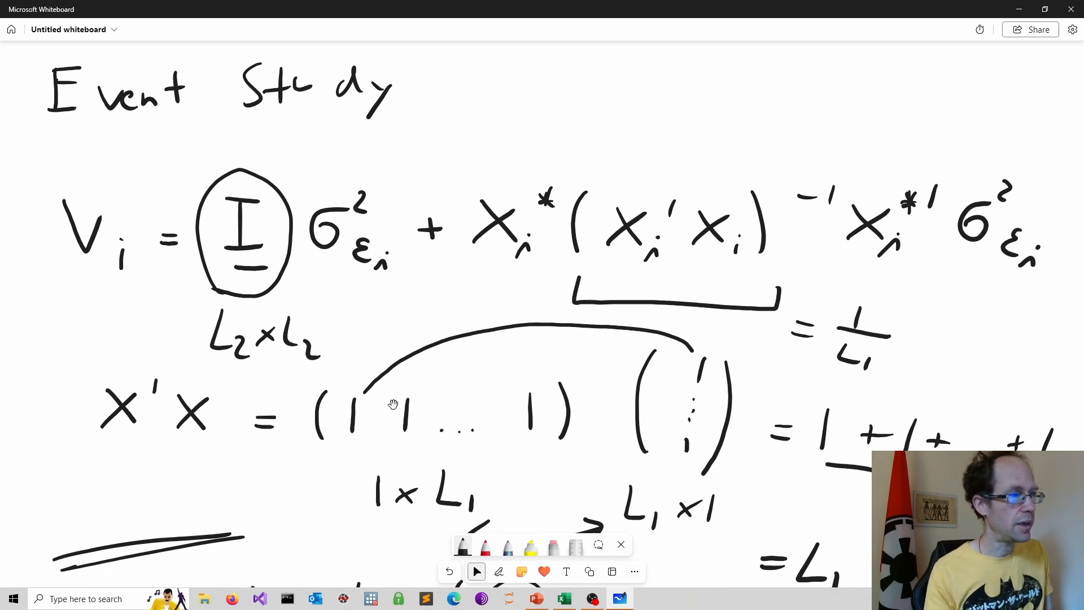
left_click_drag(424, 313, 436, 276)
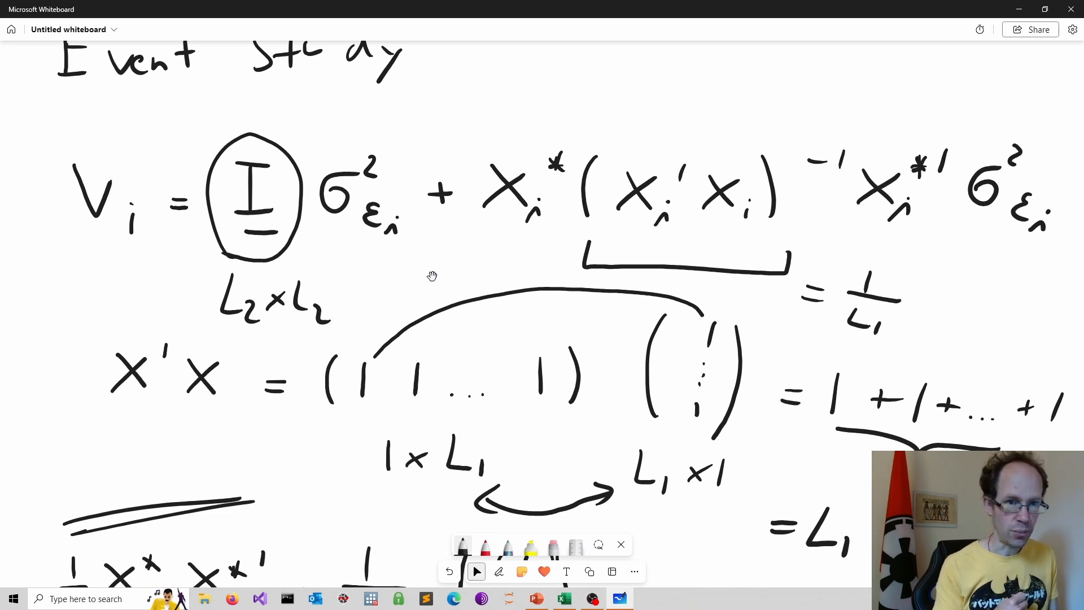
Switch to the Excel event study model and examine the CAR column and the first AR and CAR formulas.
key("alt+Tab")
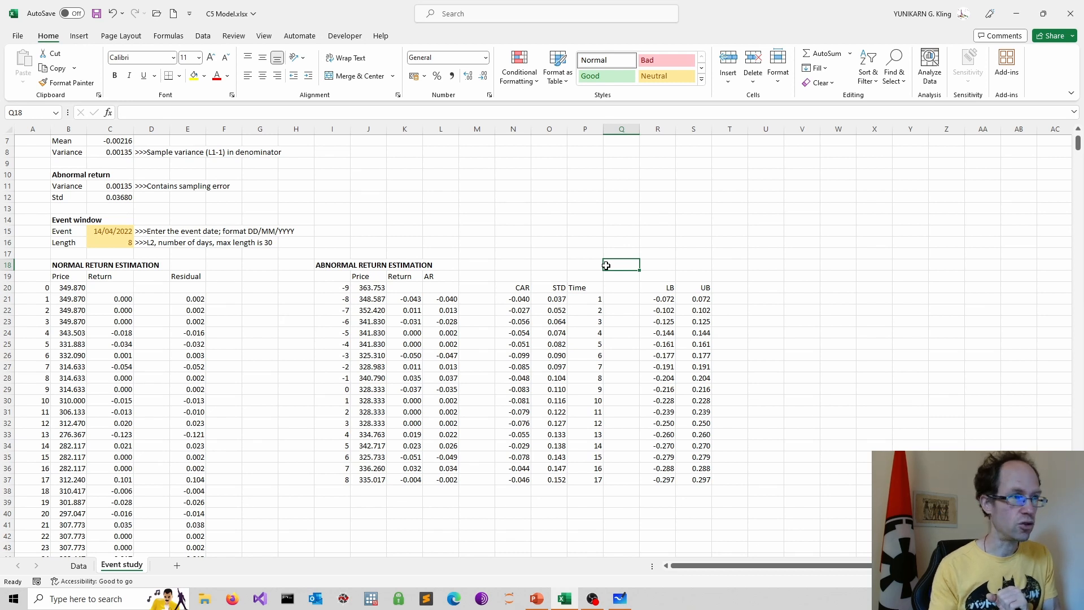
left_click_drag(515, 289, 506, 479)
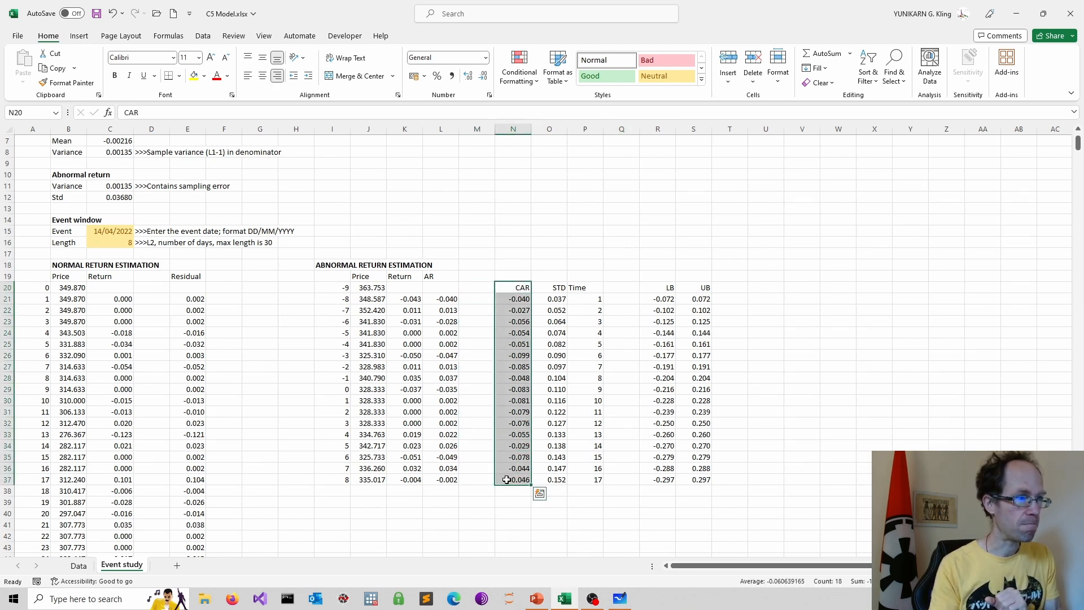
left_click(449, 299)
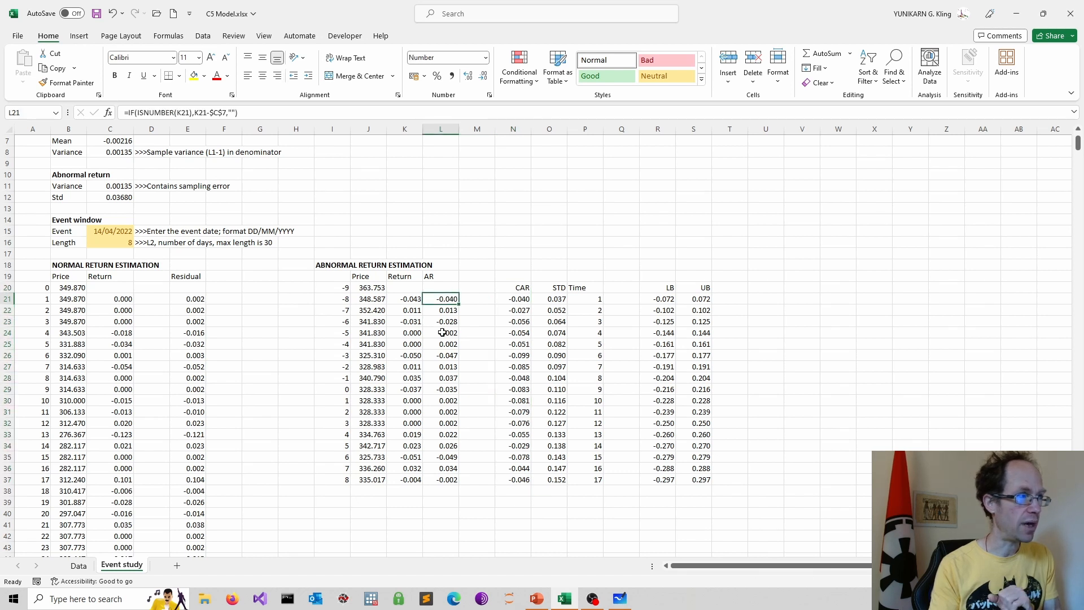
left_click(519, 301)
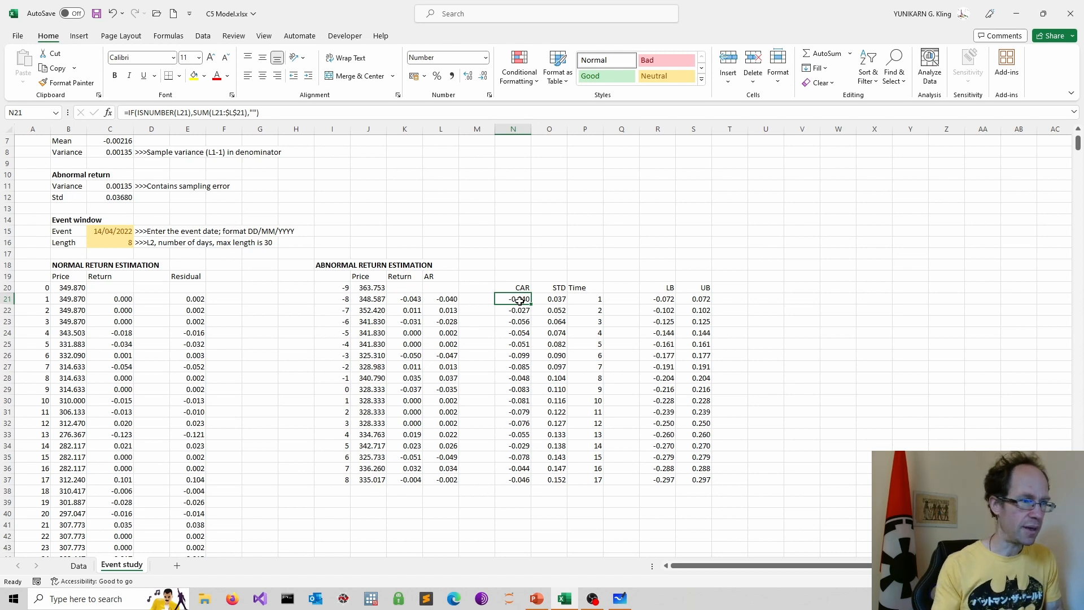
Switch to Microsoft Whiteboard and write CAR = in the empty area below the X* X*' derivation.
left_click(620, 598)
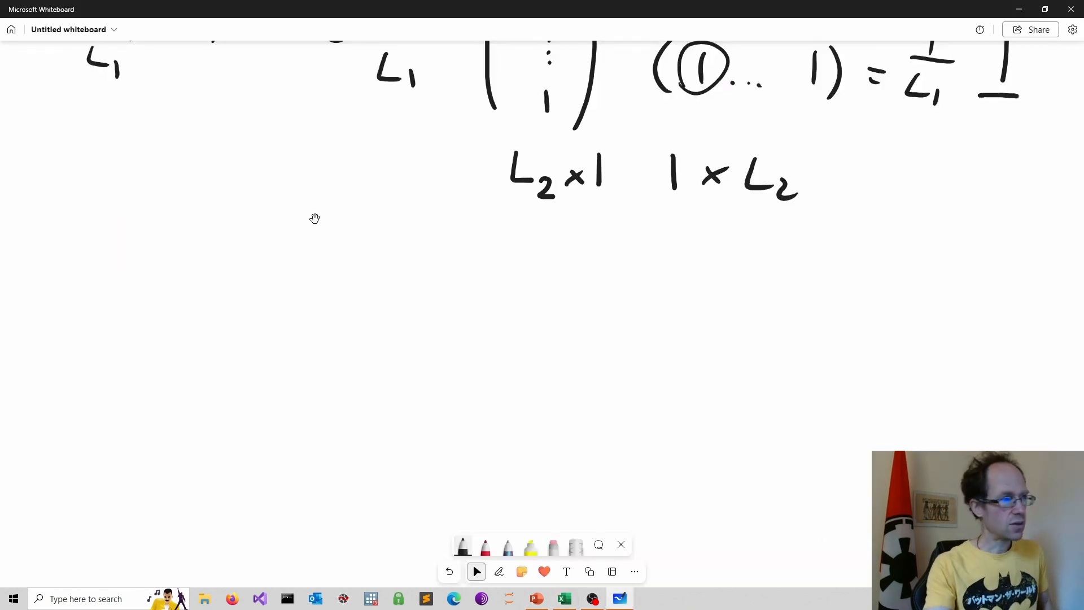
mouse_move(134, 262)
left_mouse_down()
mouse_move(96, 300)
mouse_move(124, 318)
left_mouse_up()
mouse_move(140, 318)
left_mouse_down()
mouse_move(162, 282)
mouse_move(173, 316)
left_mouse_up()
mouse_move(149, 308)
left_mouse_down()
mouse_move(166, 301)
mouse_move(187, 317)
left_mouse_up()
mouse_move(188, 277)
left_mouse_down()
mouse_move(206, 313)
mouse_move(263, 296)
left_mouse_up()
left_click_drag(250, 305, 270, 305)
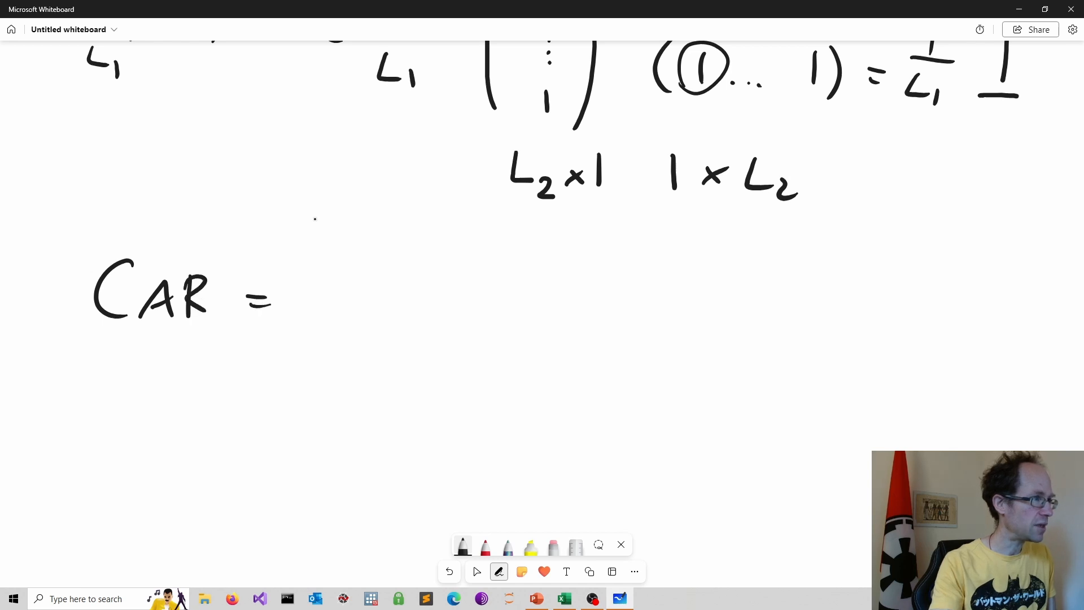
Write CAR as the sum of ARt from t = -8 to 8, expanded as AR-8 + AR-7 + … + AR8.
left_click_drag(301, 269, 361, 270)
mouse_move(302, 272)
left_mouse_down()
mouse_move(352, 317)
mouse_move(432, 310)
mouse_move(424, 299)
left_mouse_up()
mouse_move(448, 281)
left_mouse_down()
mouse_move(449, 317)
mouse_move(485, 318)
mouse_move(499, 336)
left_mouse_up()
left_click_drag(474, 320, 496, 318)
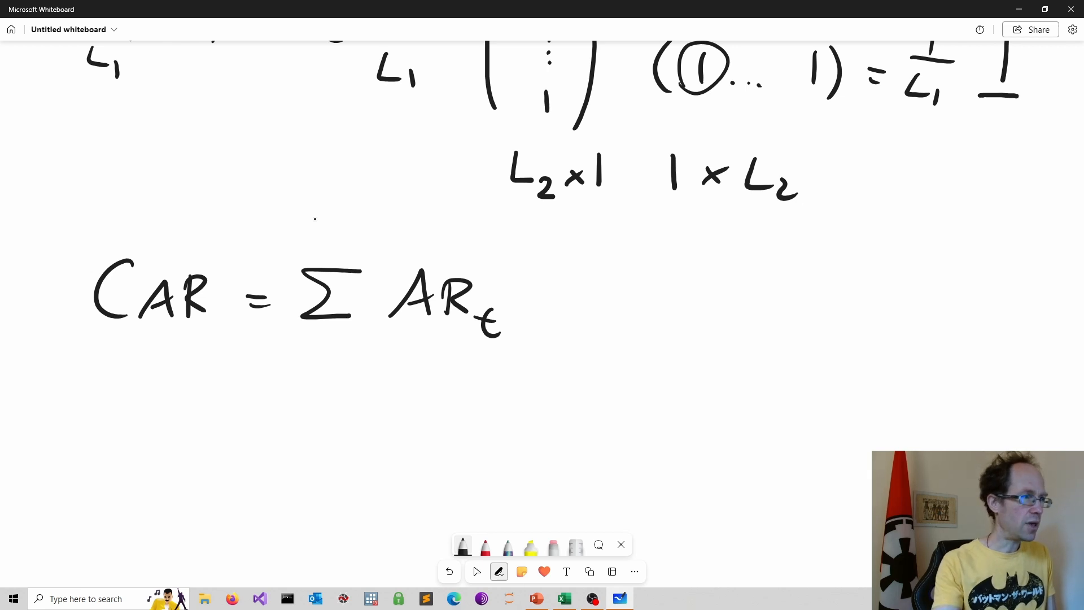
mouse_move(314, 341)
left_mouse_down()
mouse_move(323, 377)
mouse_move(318, 361)
mouse_move(341, 361)
left_mouse_up()
left_click_drag(325, 370, 341, 368)
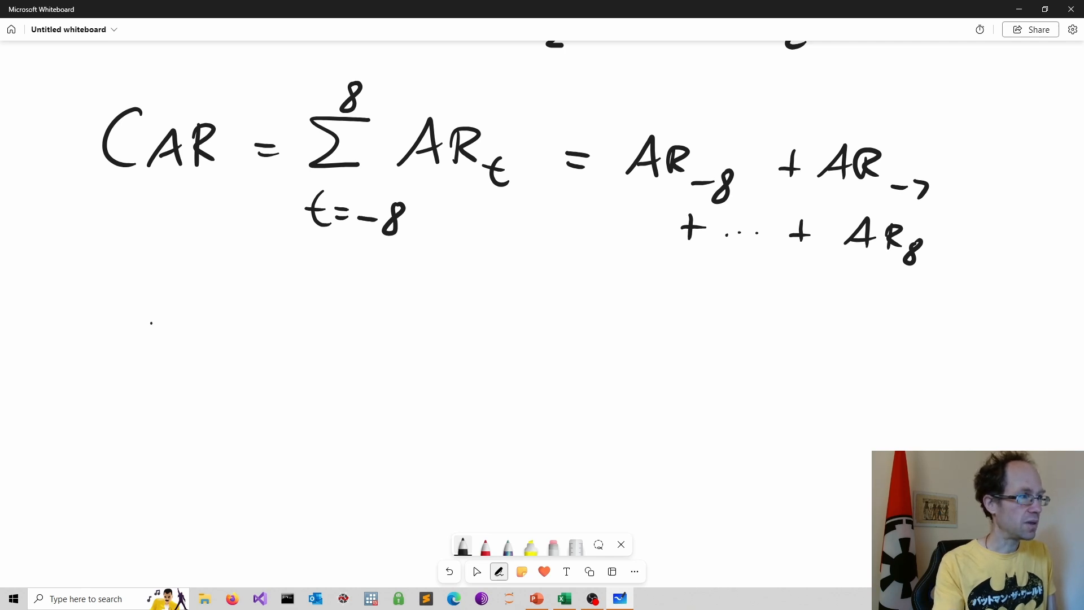
Write the distribution CAR ~ N(0, L2 V) below the CAR sum.
mouse_move(151, 322)
left_mouse_down()
mouse_move(153, 366)
mouse_move(195, 370)
left_mouse_up()
left_click_drag(171, 356, 190, 354)
left_click_drag(212, 332, 214, 370)
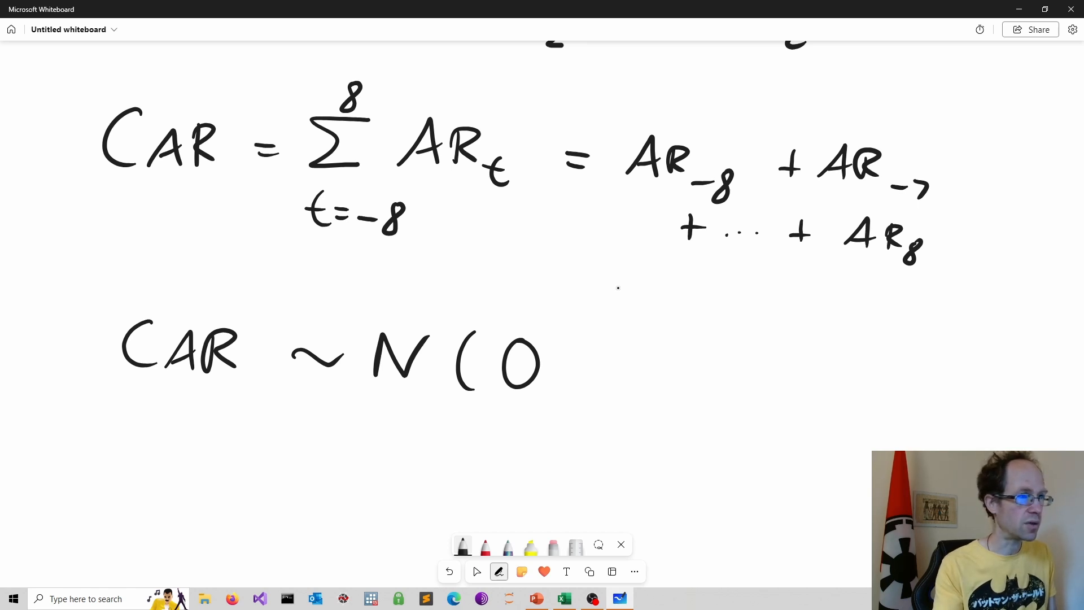
left_click_drag(570, 382, 562, 402)
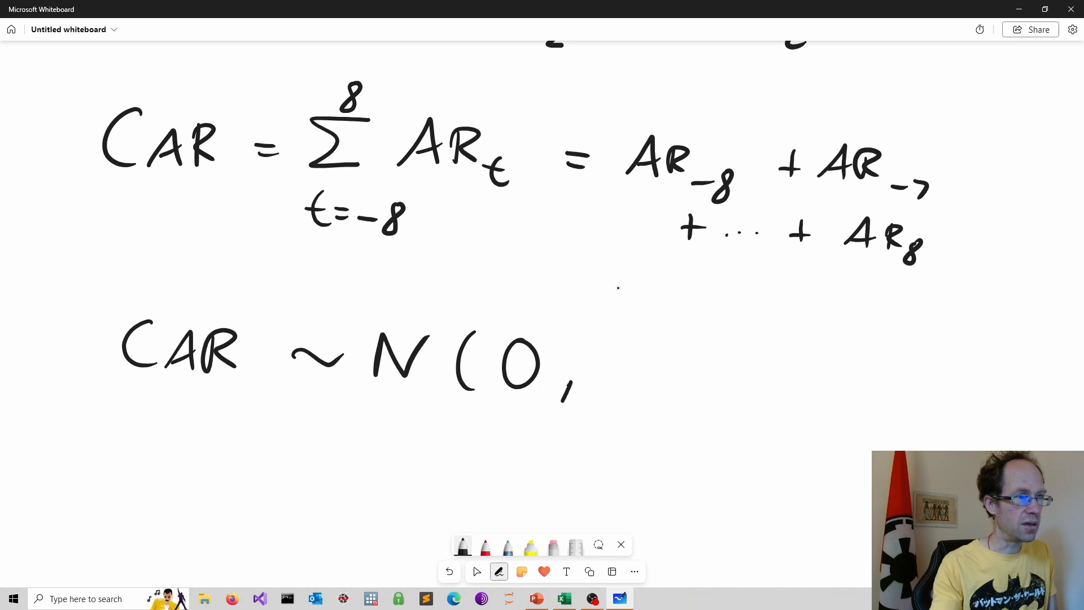
mouse_move(619, 341)
left_mouse_down()
mouse_move(618, 369)
mouse_move(680, 403)
left_mouse_up()
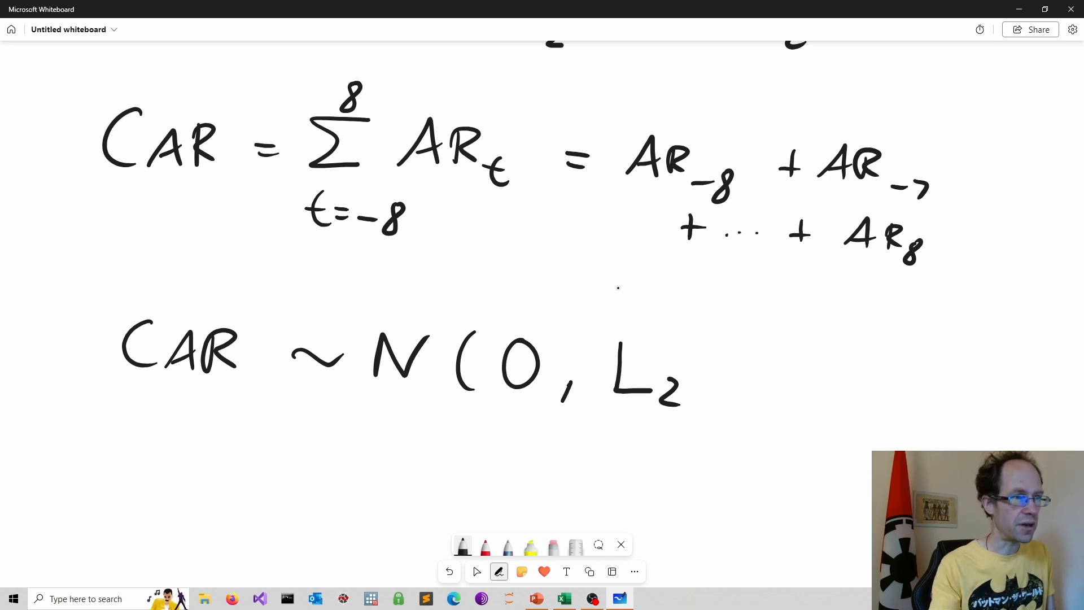
mouse_move(715, 343)
left_mouse_down()
mouse_move(727, 389)
mouse_move(757, 354)
left_mouse_up()
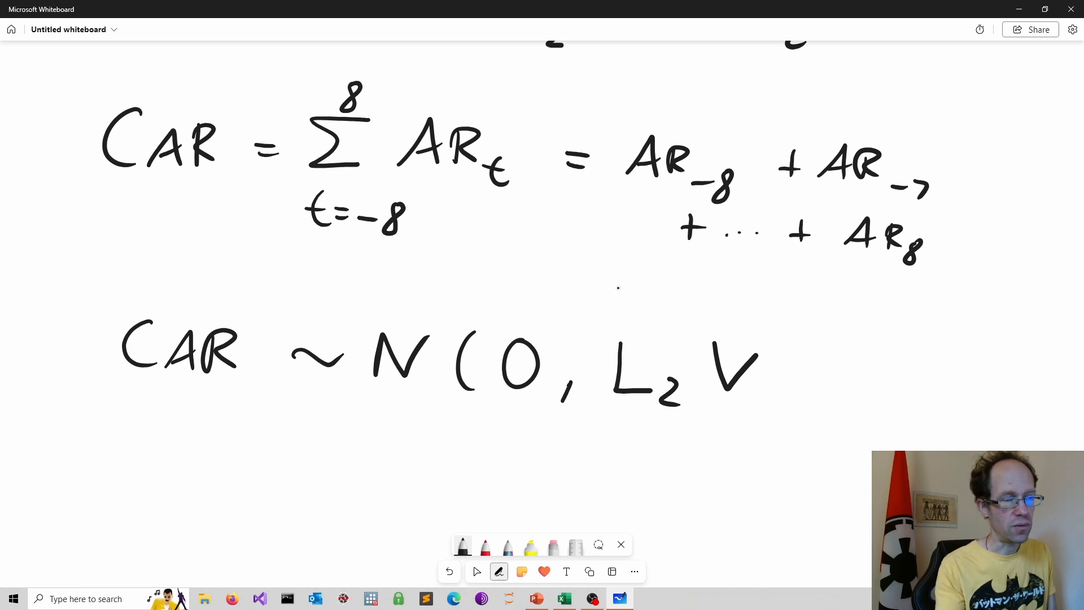
mouse_move(779, 332)
left_mouse_down()
mouse_move(790, 355)
mouse_move(773, 421)
left_mouse_up()
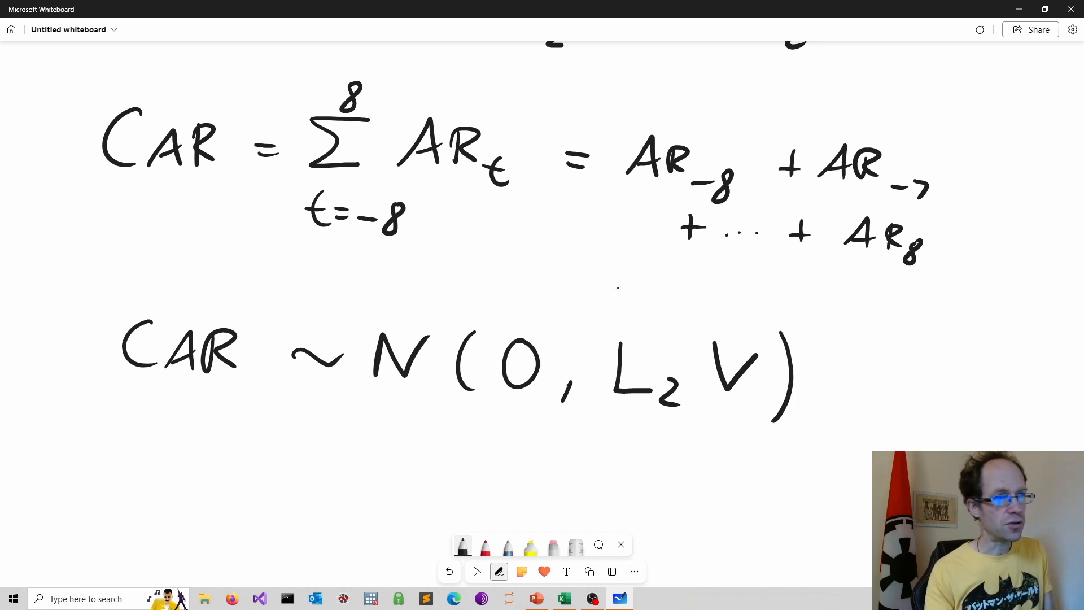
Bracket the L2 V term from below and add an arrow leading to √L2 √V.
key("Escape")
left_click_drag(723, 508, 753, 372)
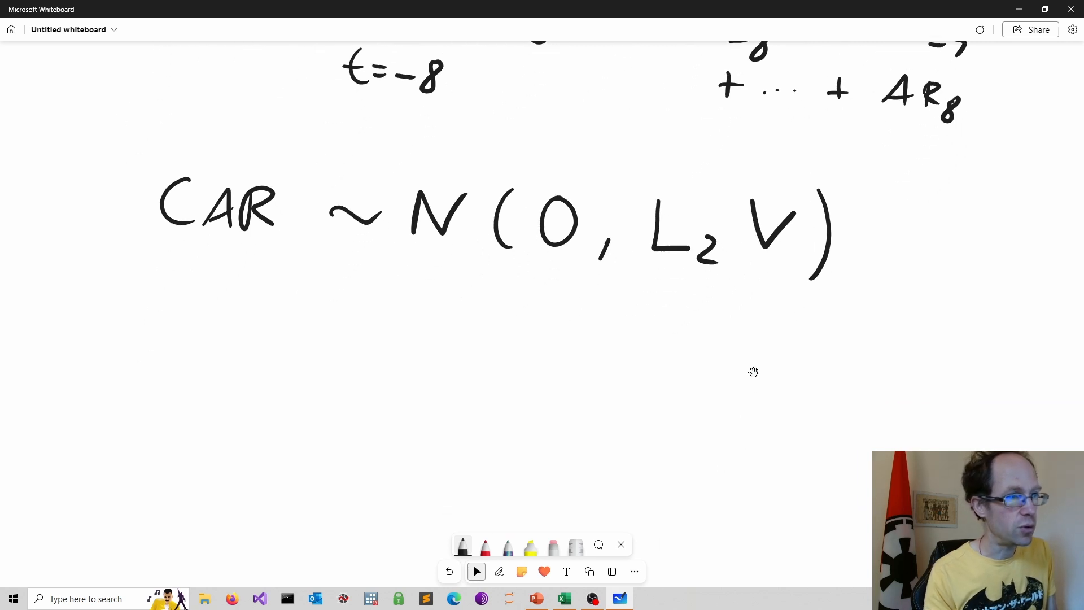
key("alt+w")
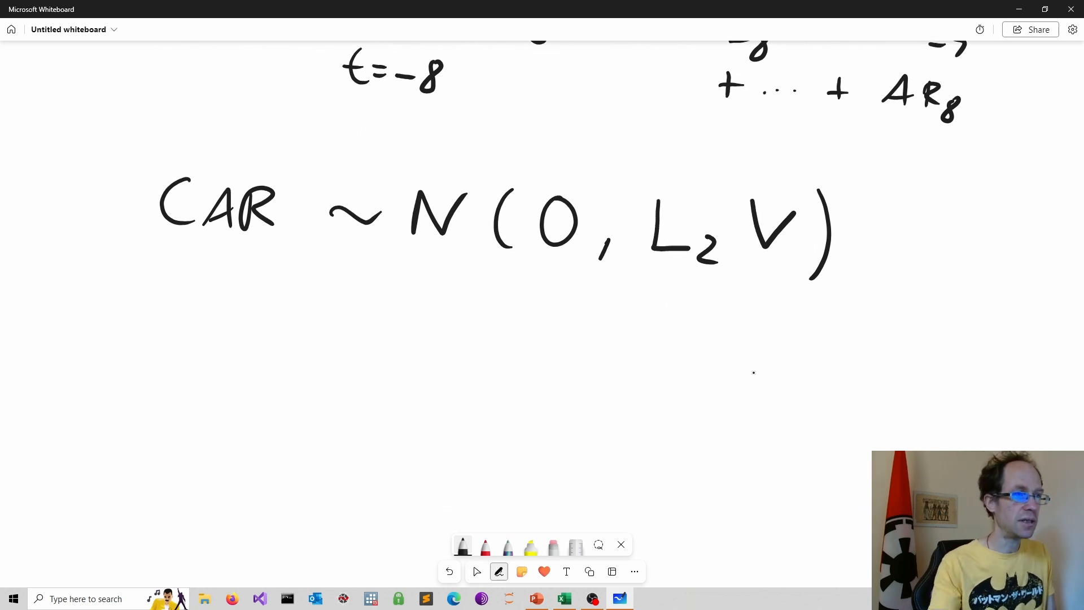
mouse_move(643, 290)
left_mouse_down()
mouse_move(633, 315)
mouse_move(785, 297)
left_mouse_up()
mouse_move(675, 335)
left_mouse_down()
mouse_move(661, 370)
mouse_move(680, 389)
left_mouse_up()
left_click_drag(716, 374, 864, 366)
mouse_move(764, 371)
left_mouse_down()
mouse_move(759, 413)
mouse_move(784, 414)
left_mouse_up()
left_click_drag(785, 408, 800, 428)
left_click_drag(864, 365, 857, 384)
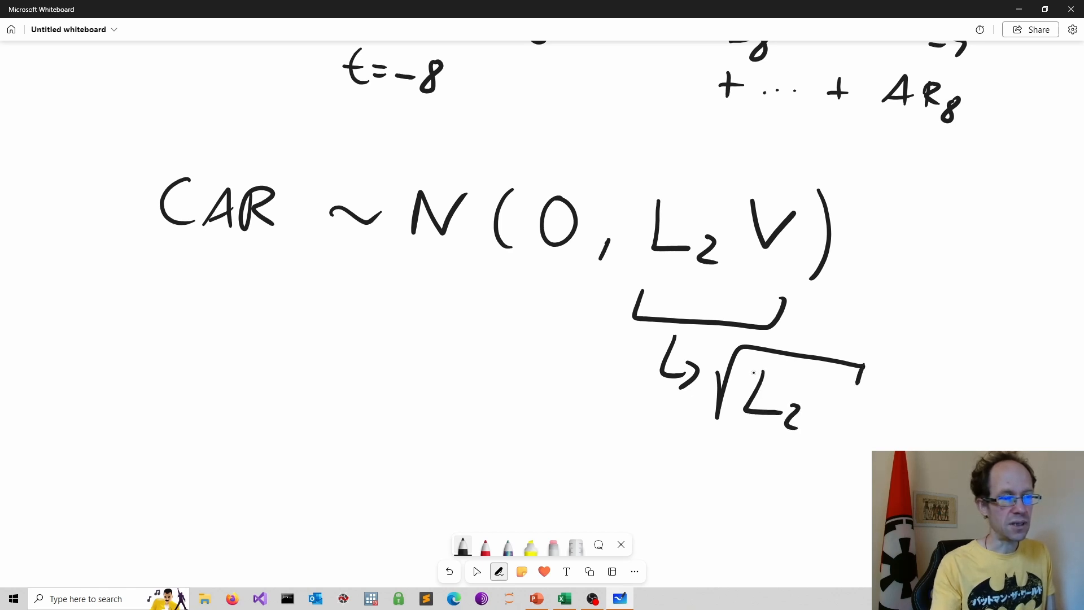
mouse_move(876, 388)
left_mouse_down()
mouse_move(922, 359)
mouse_move(984, 376)
left_mouse_up()
mouse_move(908, 383)
left_mouse_down()
mouse_move(911, 410)
mouse_move(942, 395)
left_mouse_up()
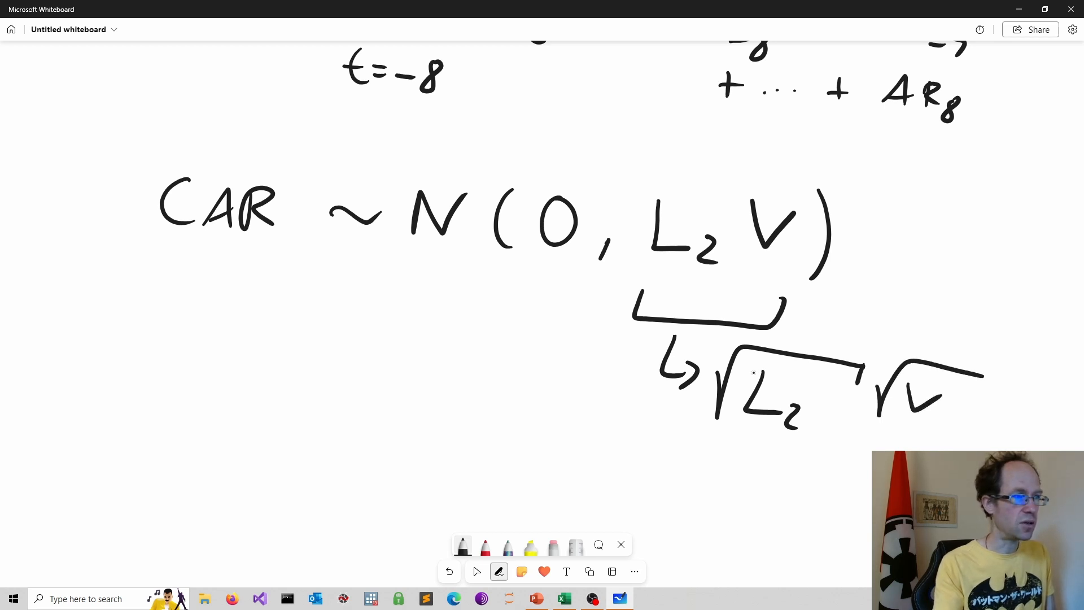
Write ±1.96 in front of the arrow and the √L2 √V expression.
mouse_move(443, 360)
left_mouse_down()
mouse_move(443, 388)
mouse_move(461, 376)
left_mouse_up()
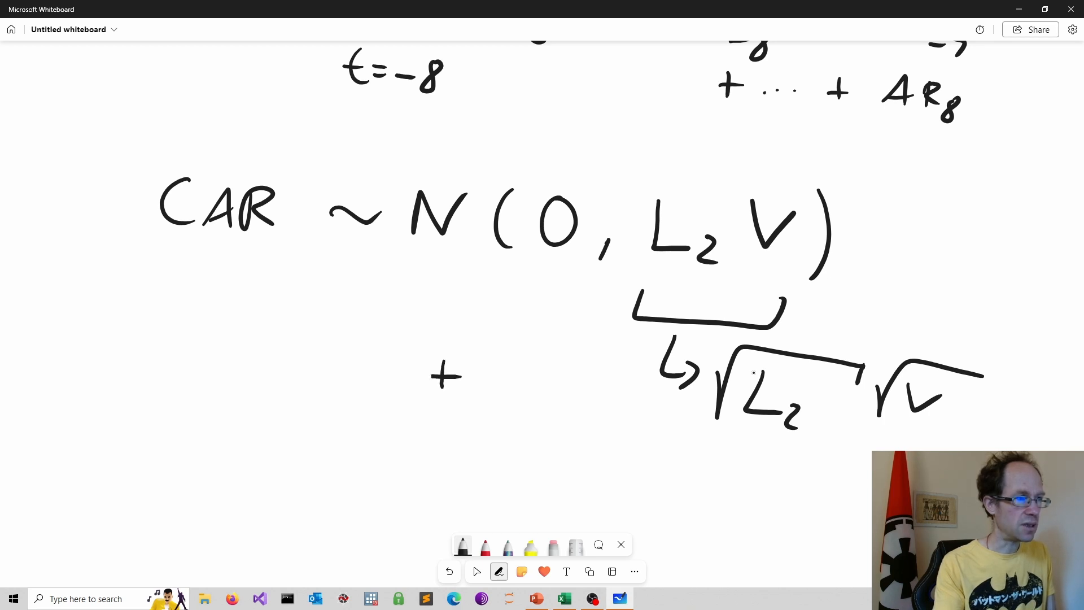
left_click_drag(418, 404, 450, 403)
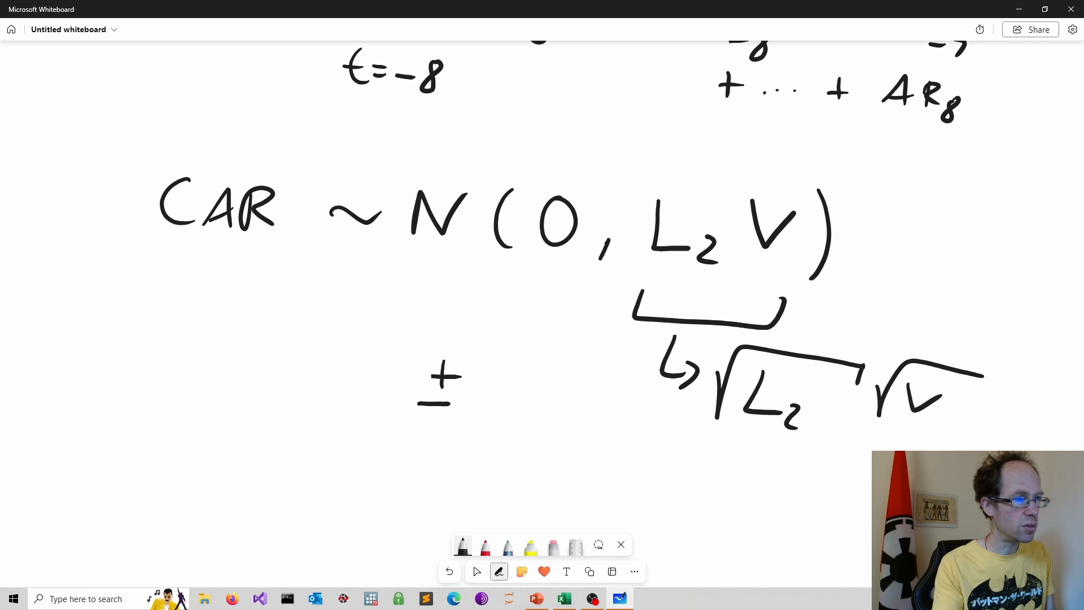
left_click_drag(496, 347, 489, 408)
left_click(506, 412)
left_click_drag(547, 368, 525, 417)
left_click_drag(577, 364, 569, 402)
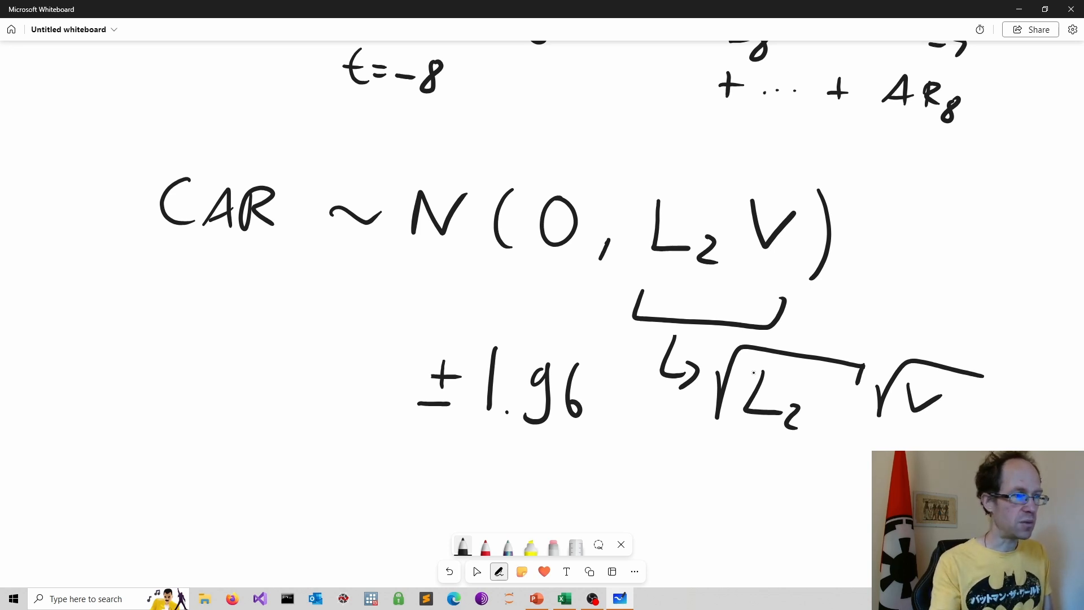
Add an arrow with 95 % beneath ±1.96 and underline the percentage twice.
left_click_drag(496, 462, 515, 497)
left_click_drag(520, 478, 526, 501)
left_click_drag(625, 475, 601, 509)
mouse_move(637, 481)
left_mouse_down()
mouse_move(655, 497)
mouse_move(641, 511)
left_mouse_up()
mouse_move(642, 483)
left_mouse_down()
mouse_move(671, 482)
mouse_move(703, 508)
mouse_move(706, 489)
left_mouse_up()
left_click_drag(725, 499, 731, 506)
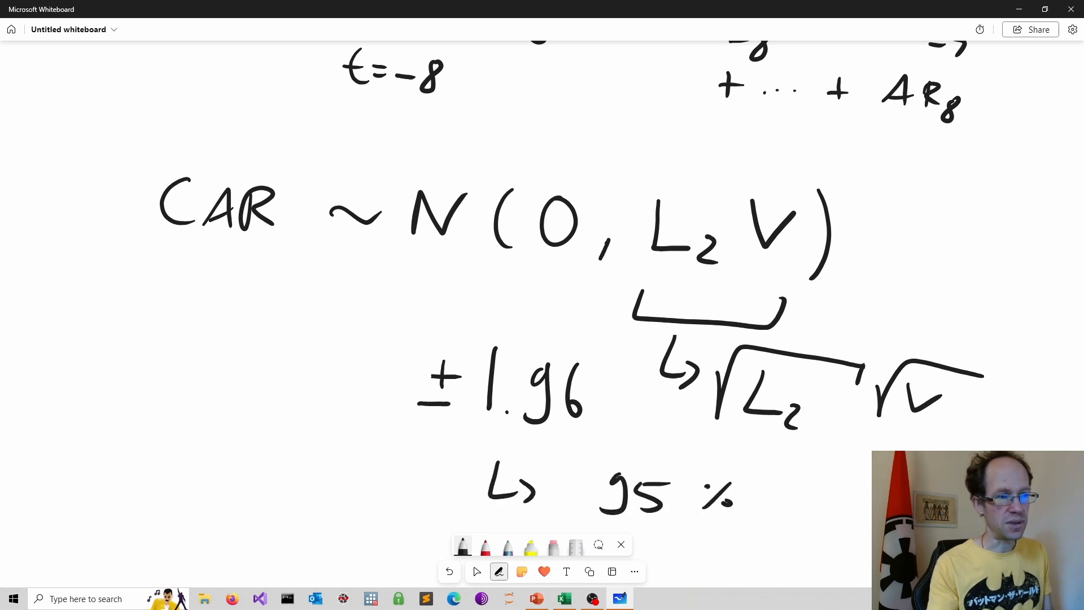
left_click_drag(614, 516, 712, 514)
left_click_drag(642, 524, 718, 520)
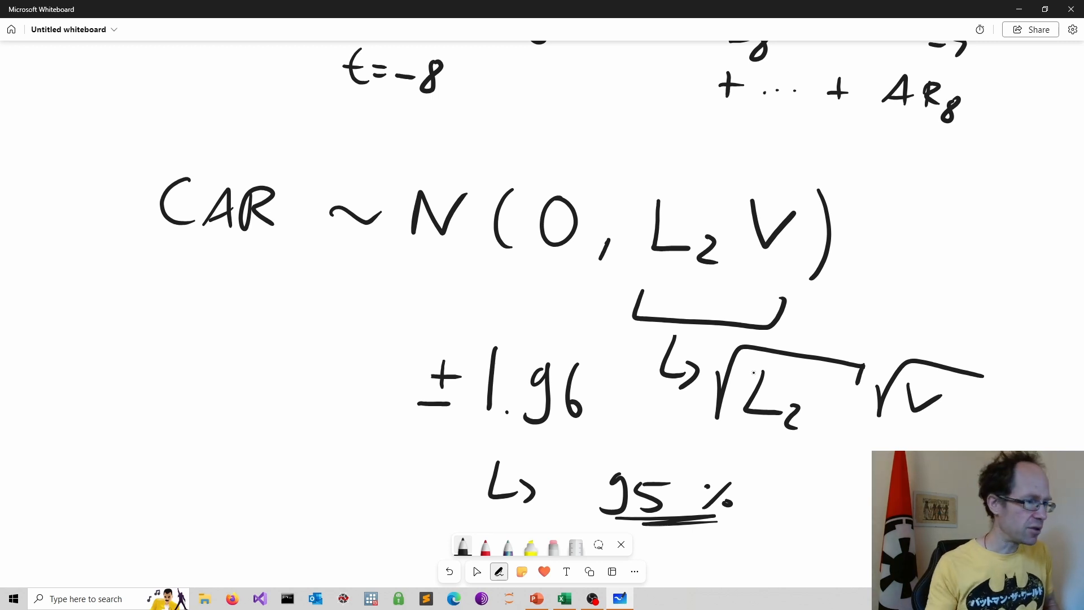
Switch to the C5 Model workbook in Excel and set the event window length to 30 days.
left_click(564, 598)
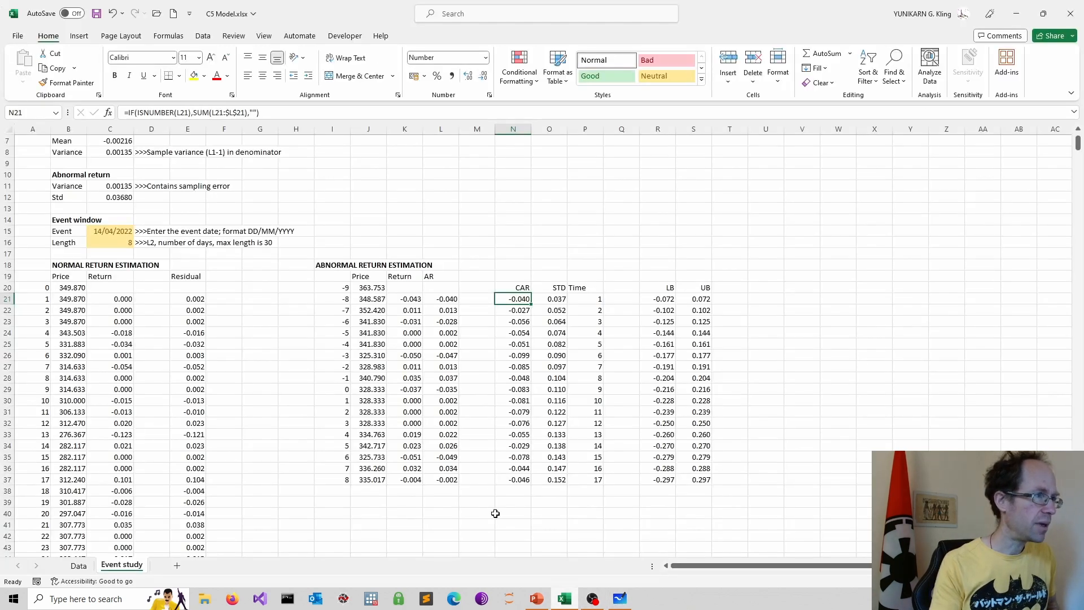
left_click(247, 265)
left_click(105, 241)
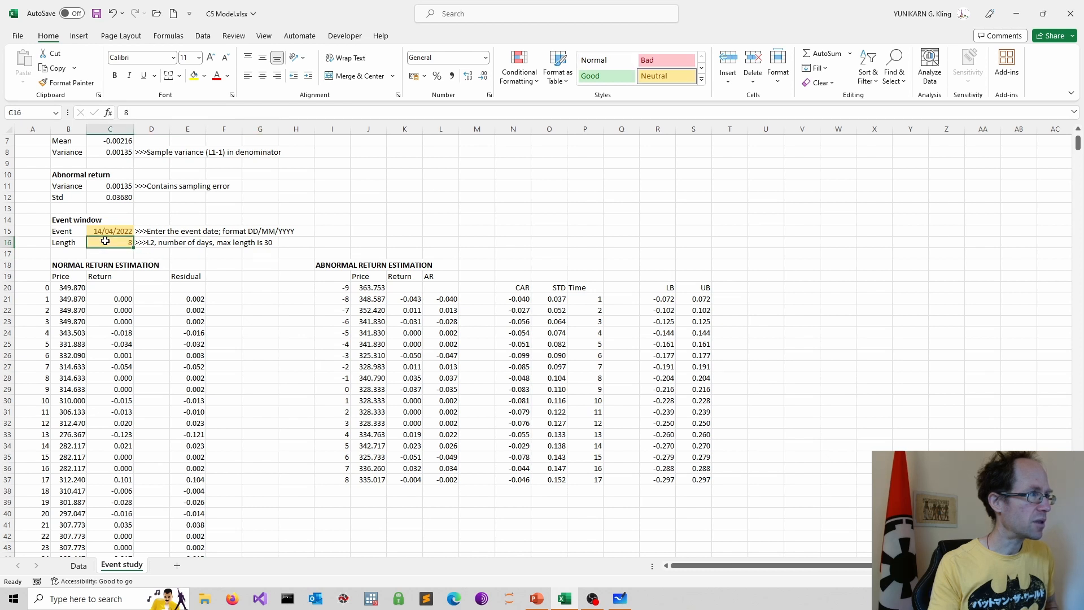
type("30")
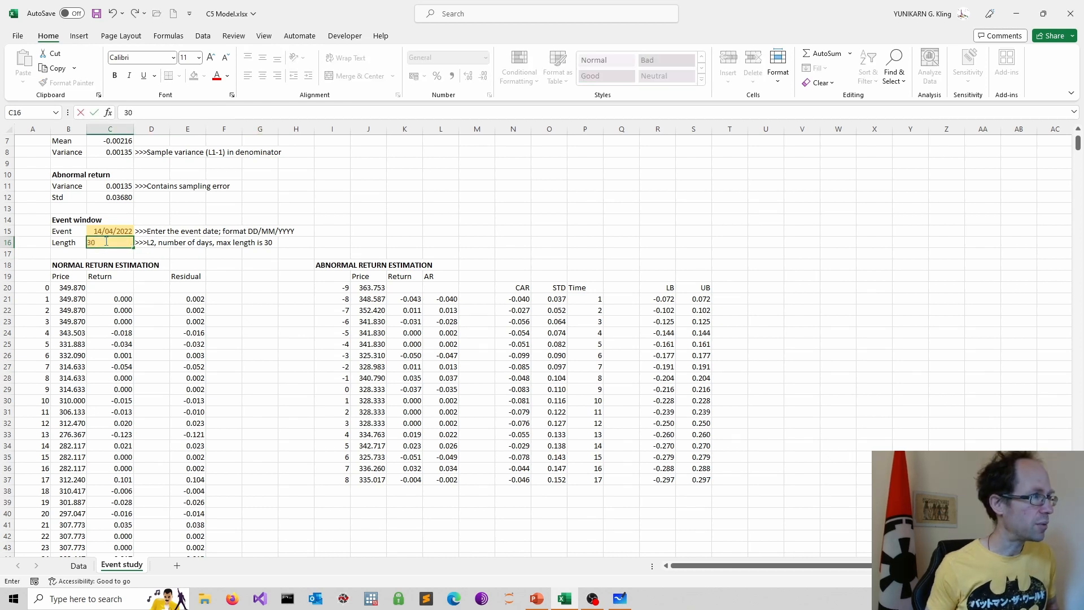
key("Return")
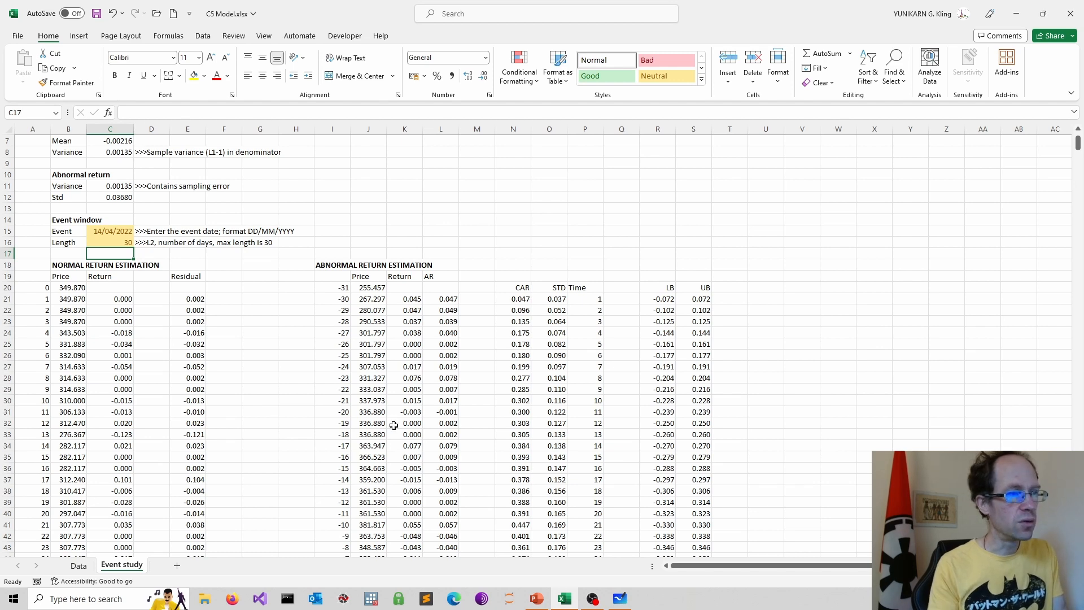
Insert a line chart of the CAR, LB and UB columns (N20:N81 and R20:S81) and enlarge it beside the table.
scroll(452, 379, "down", 3)
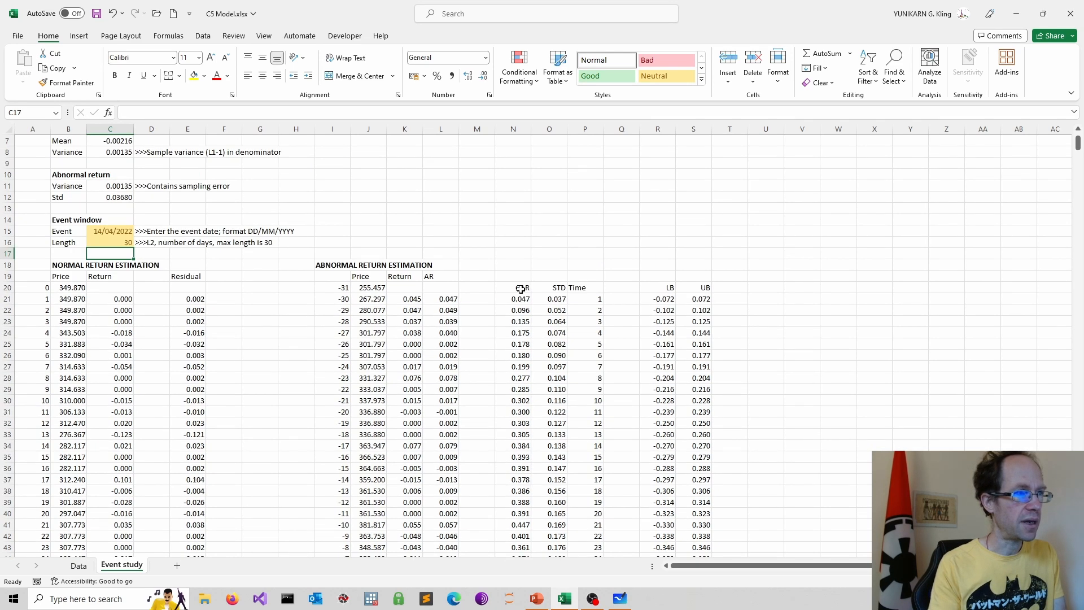
scroll(655, 300, "down", 3)
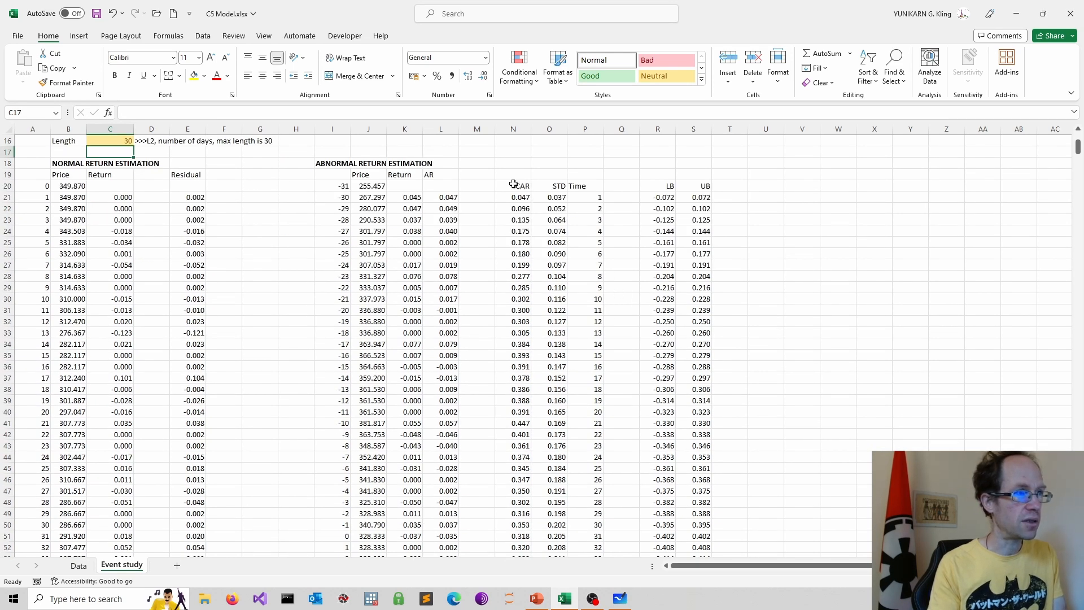
left_click_drag(511, 187, 522, 537)
scroll(523, 537, "up", 11)
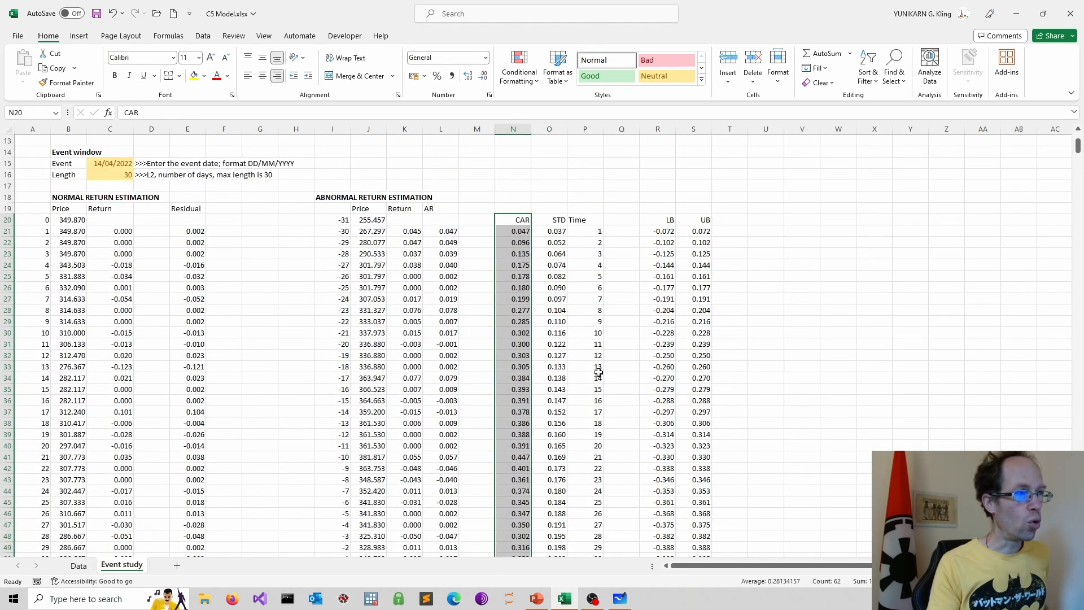
left_click_drag(673, 227, 693, 536, "ctrl")
left_click(79, 35)
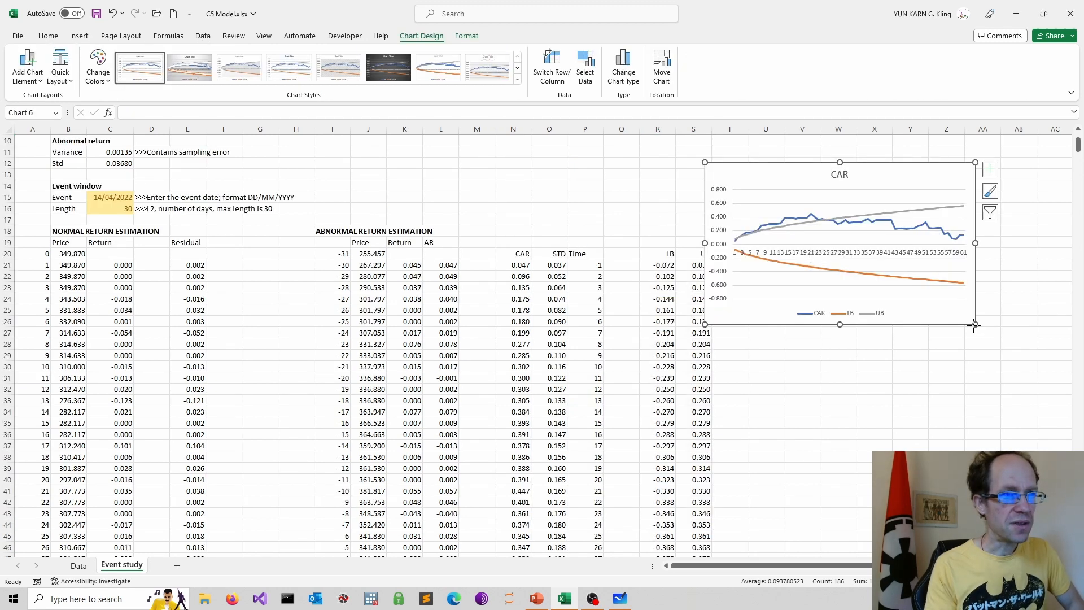
left_click_drag(975, 325, 1062, 429)
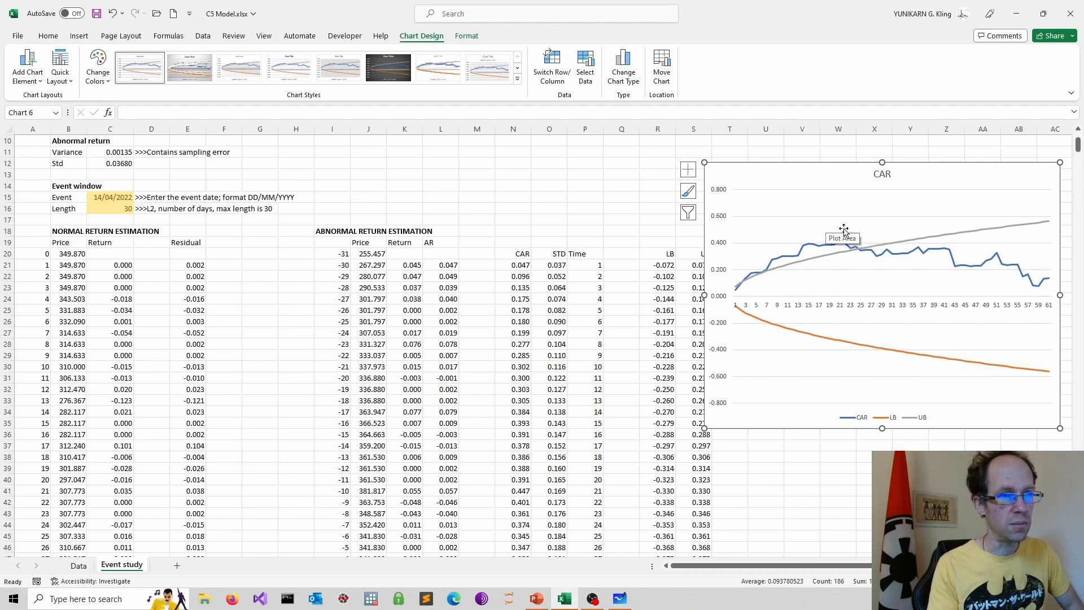
Set the CAR chart's horizontal axis labels to the event days in I21:I81 and deselect the chart.
mouse_move(853, 254)
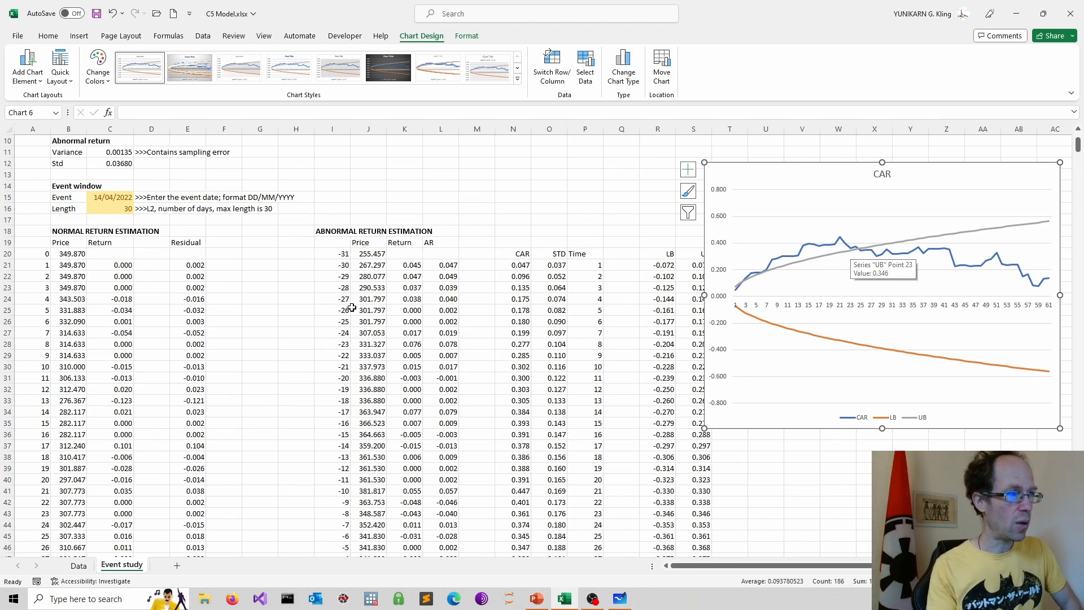
right_click(794, 174)
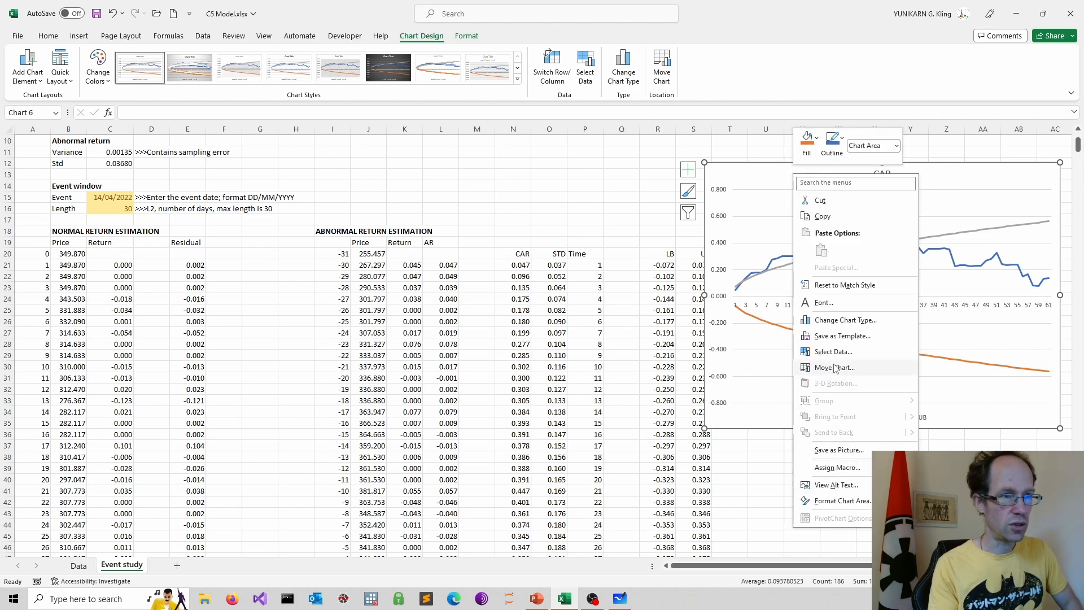
left_click(834, 352)
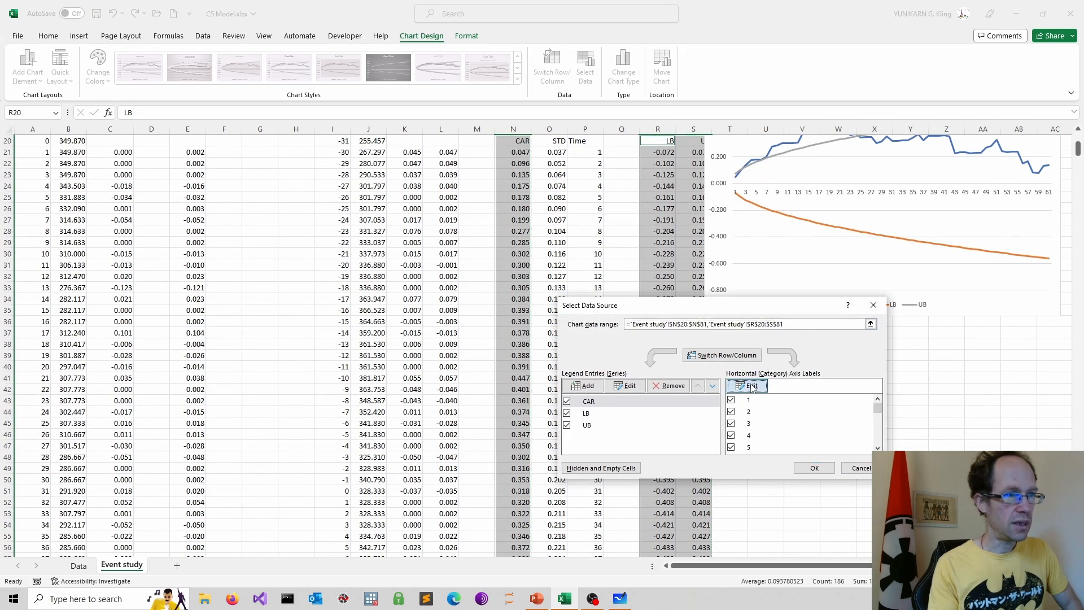
left_click(770, 382)
scroll(475, 307, "up", 4)
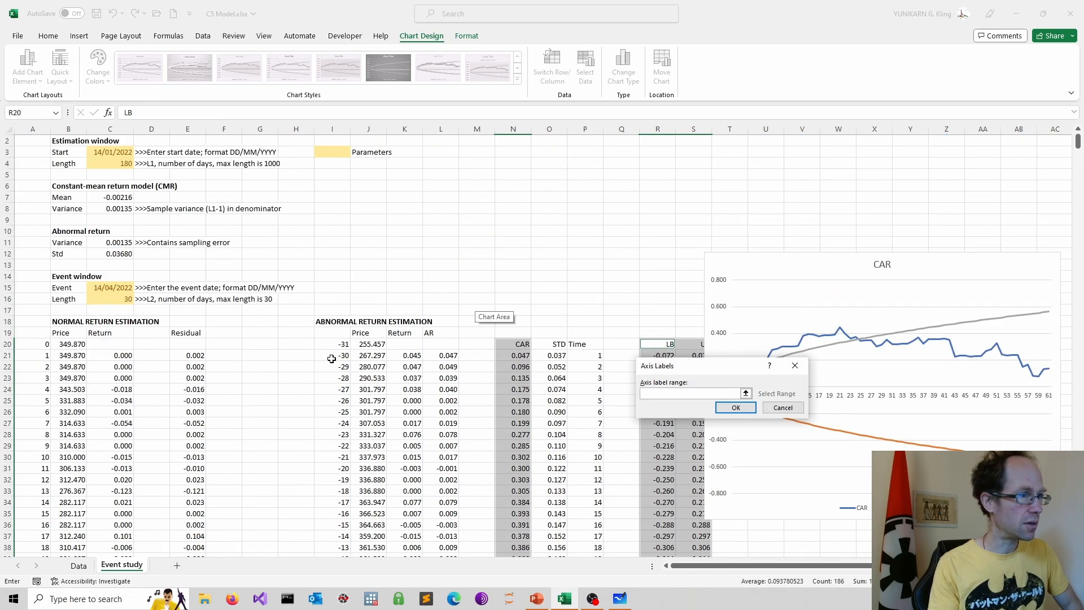
left_click_drag(333, 357, 336, 540)
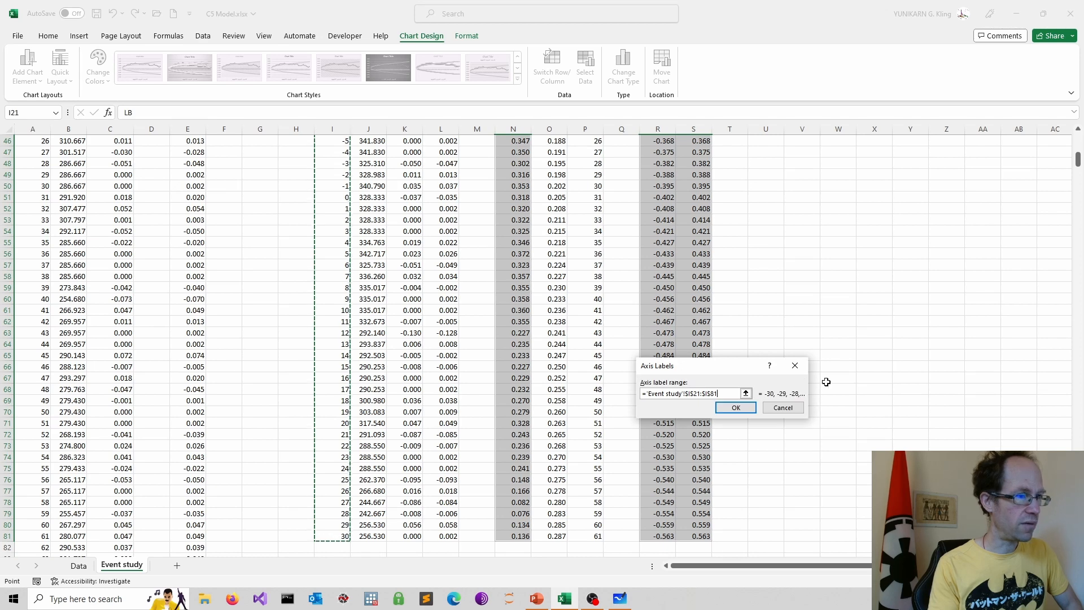
key("Return")
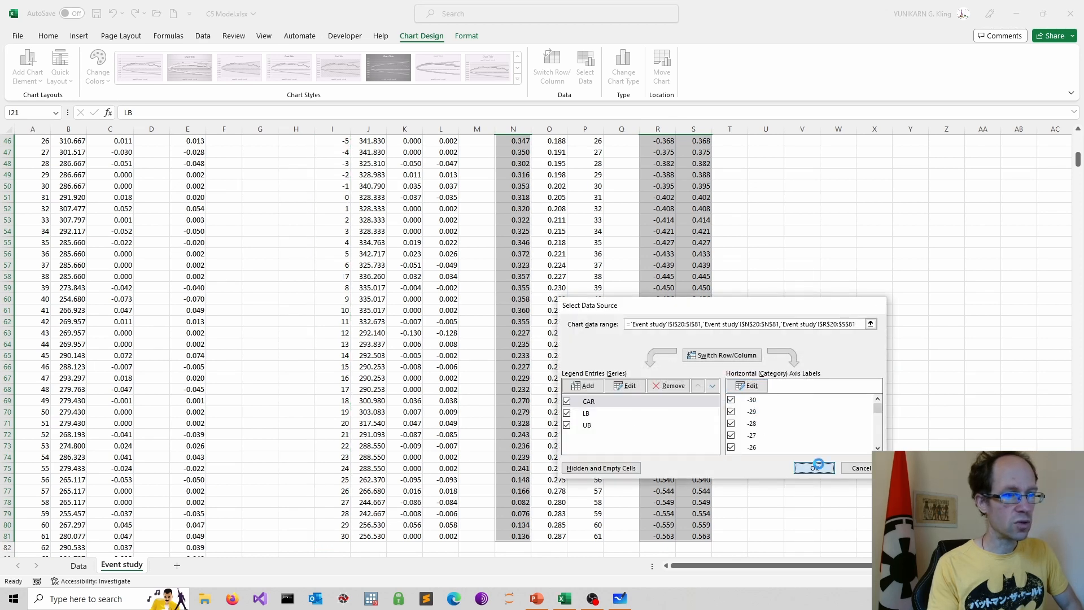
left_click(817, 468)
scroll(898, 337, "up", 1)
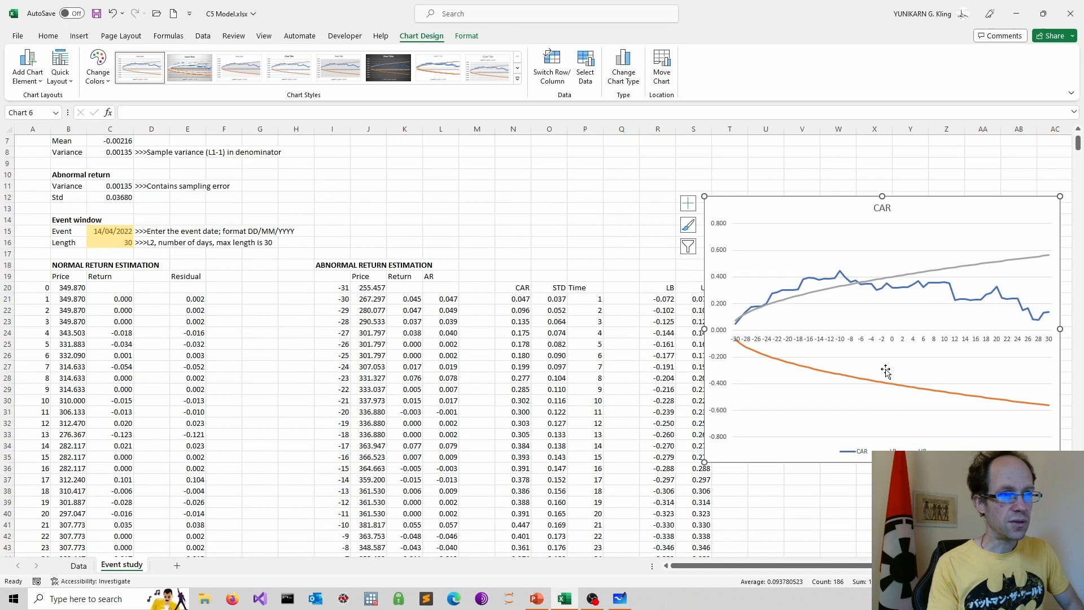
left_click(893, 341)
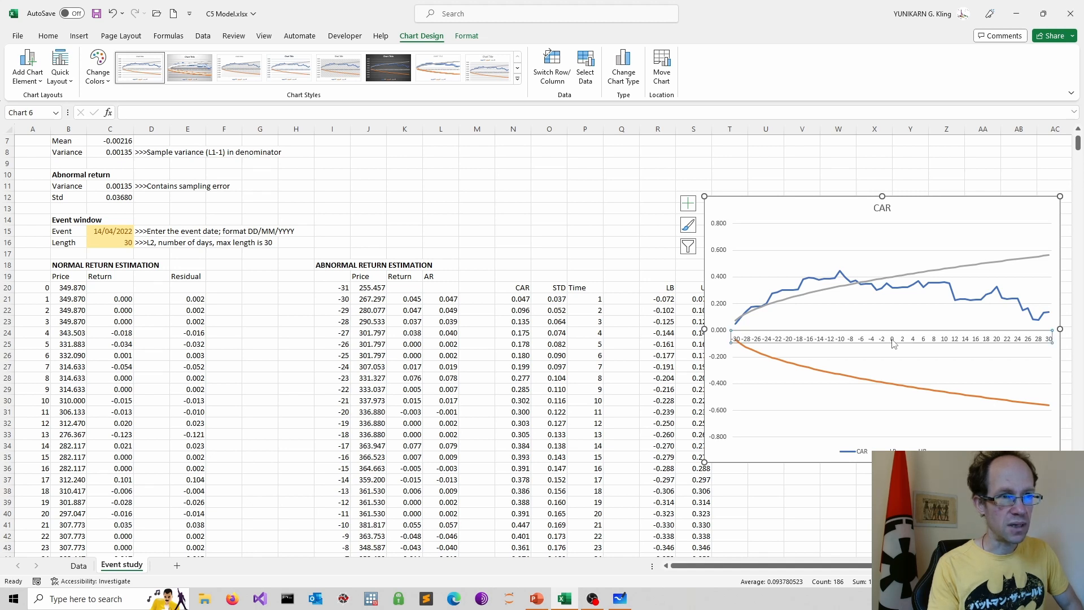
mouse_move(891, 289)
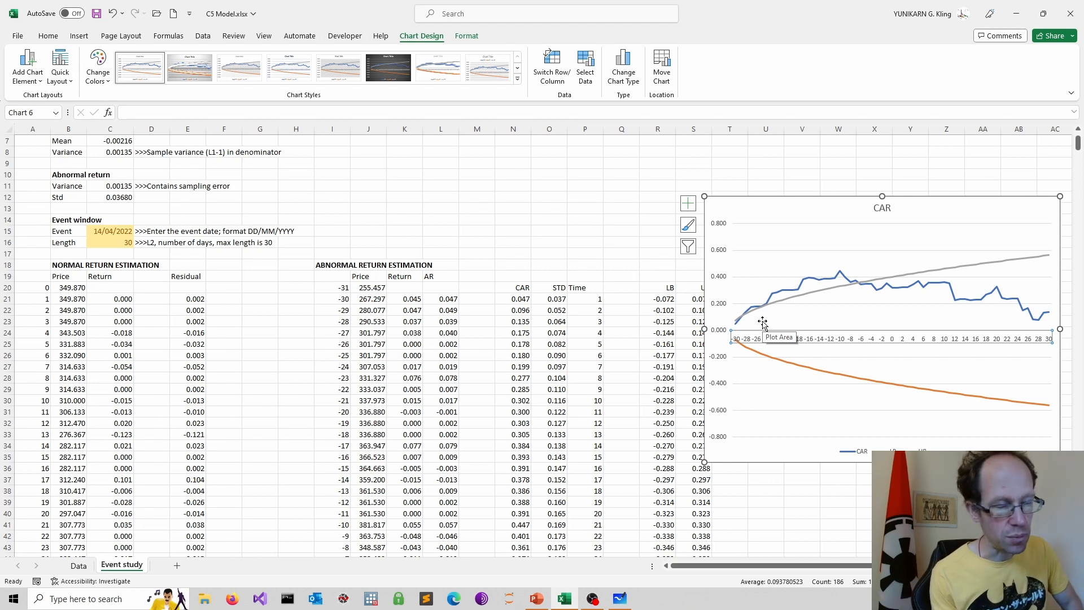
left_click(922, 165)
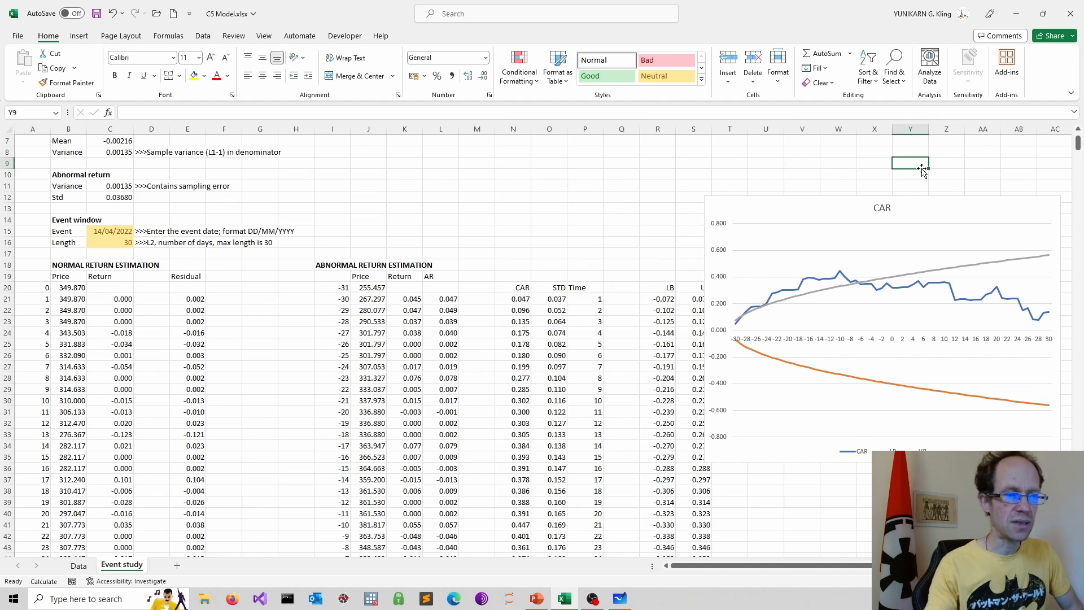